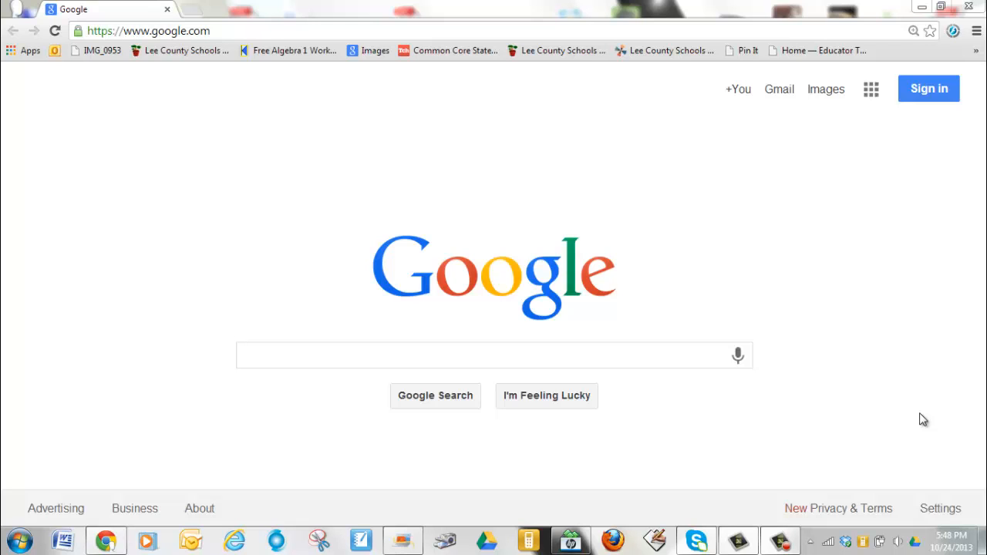
pyautogui.click(295, 31)
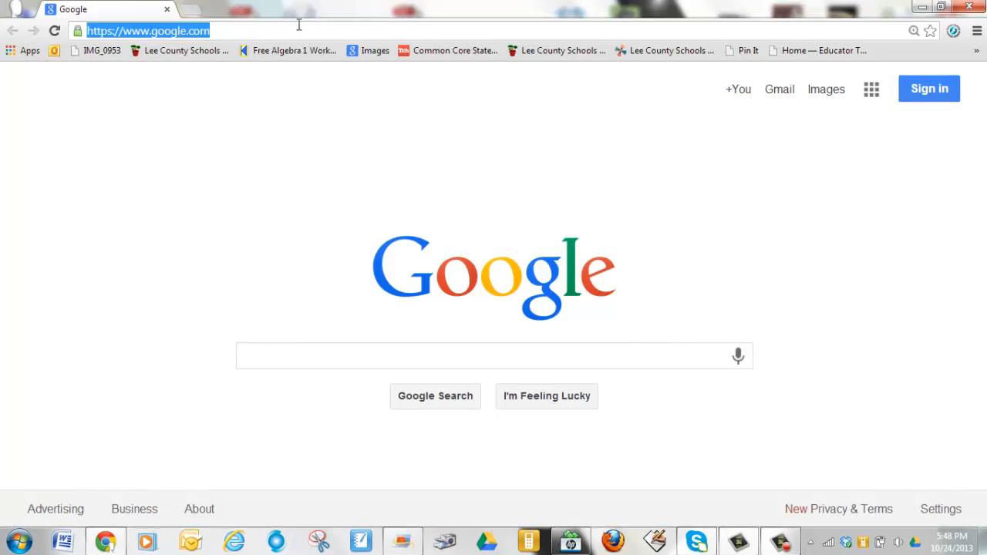
pyautogui.write('www.e')
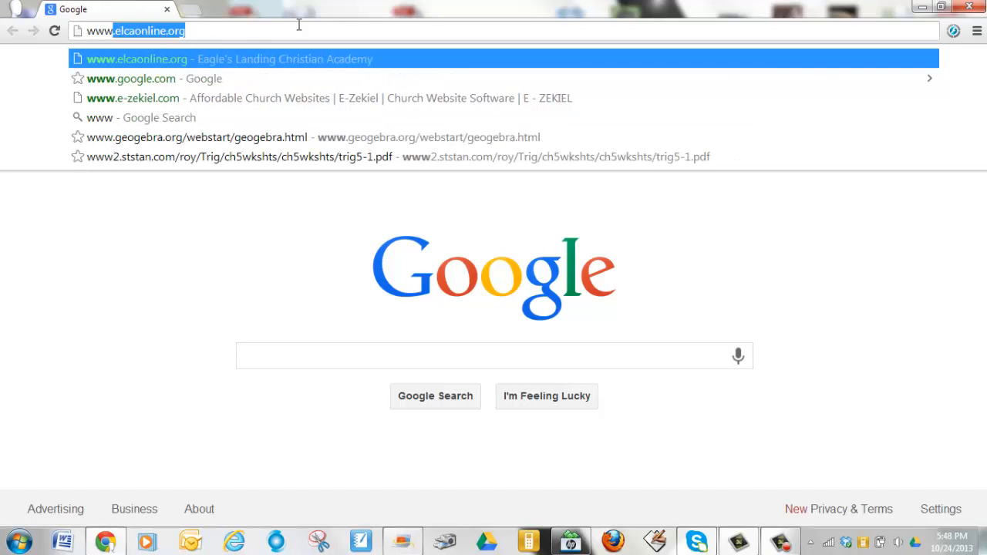
pyautogui.write('dper')
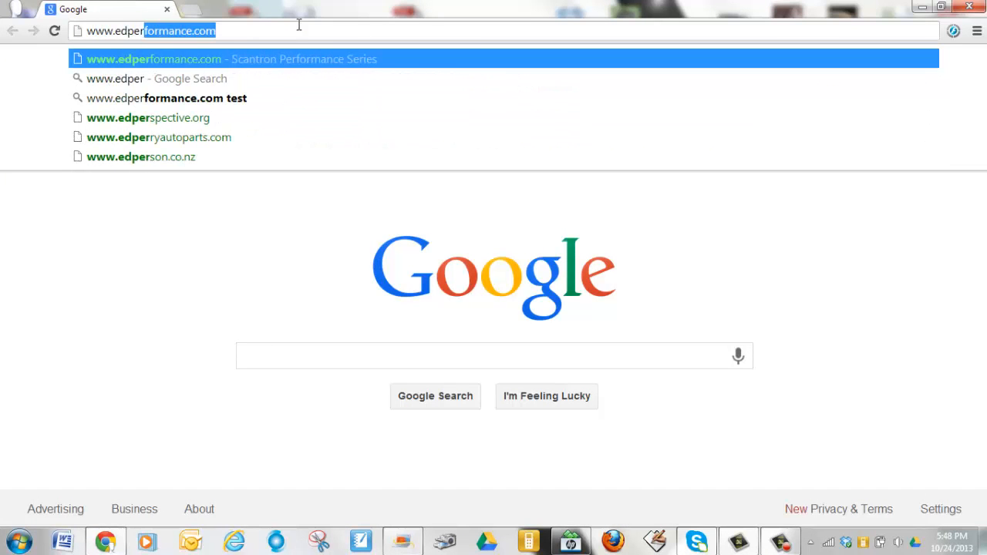
pyautogui.press('Return')
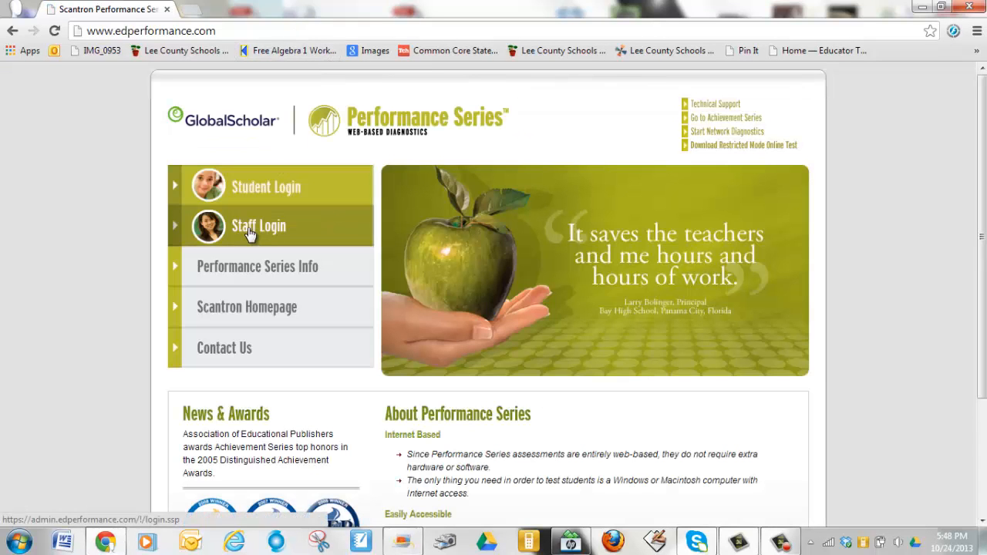
pyautogui.click(248, 228)
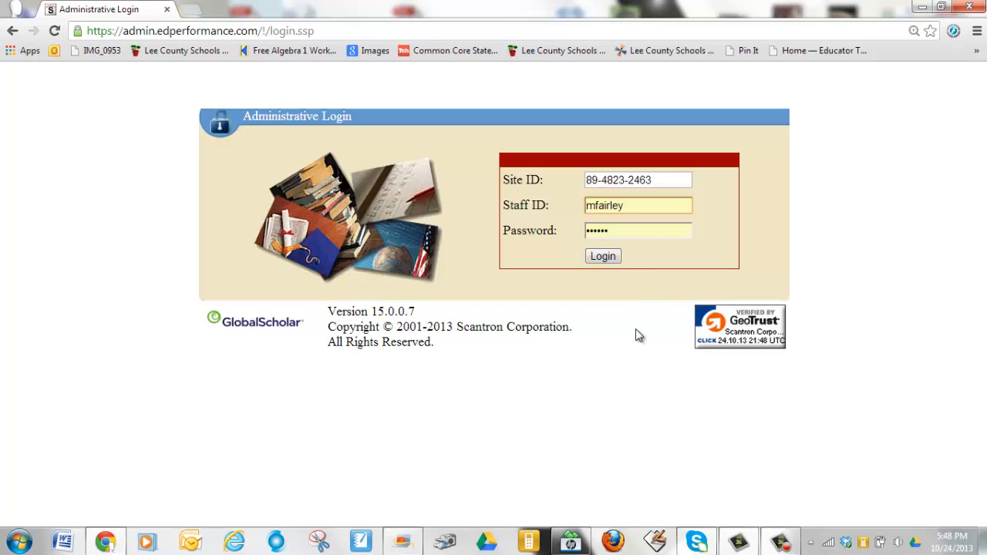
pyautogui.click(598, 259)
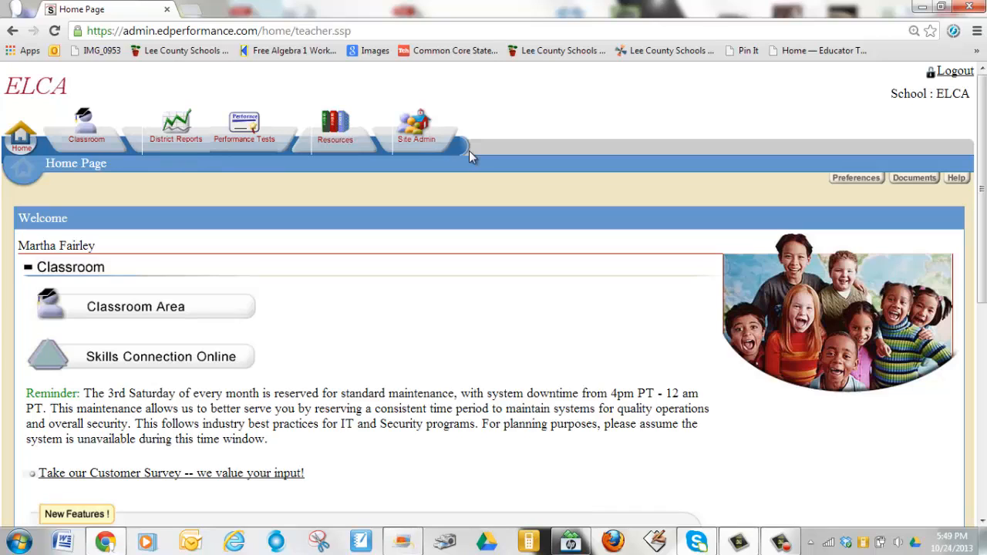
# Open Profile Reports under Students on the Site Admin tab
pyautogui.click(419, 140)
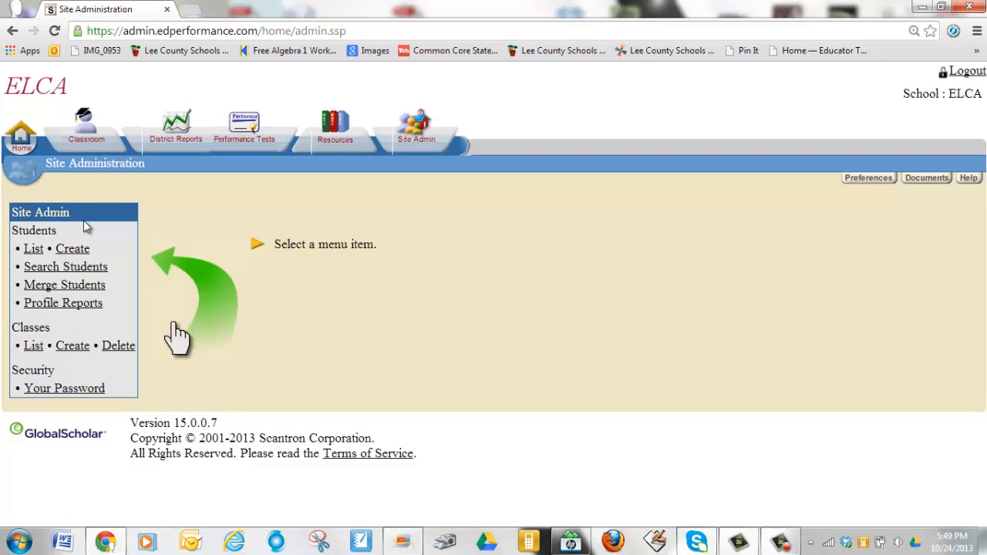
pyautogui.click(51, 304)
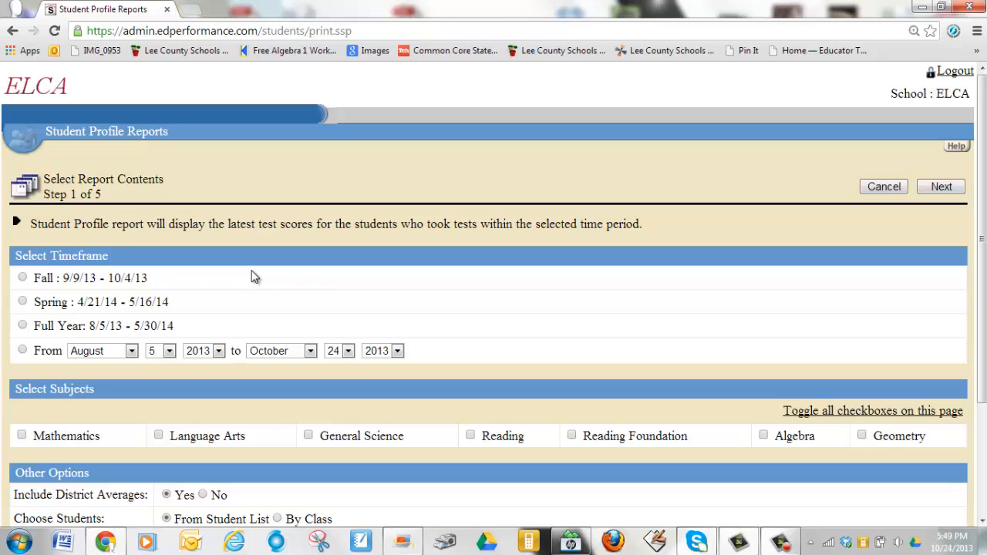
# Set a custom report date range from August 5 to October 24, 2013
pyautogui.click(23, 351)
pyautogui.click(349, 351)
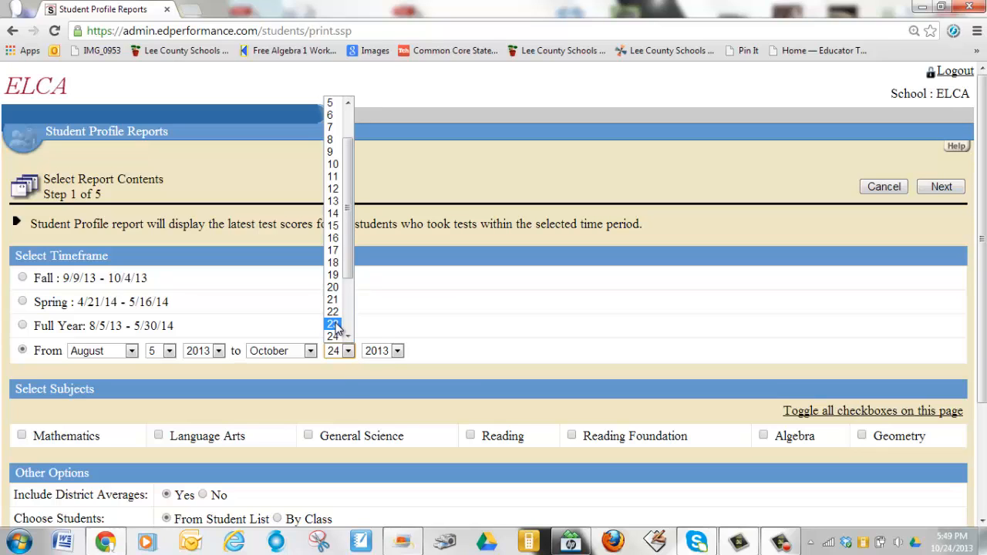
pyautogui.click(336, 325)
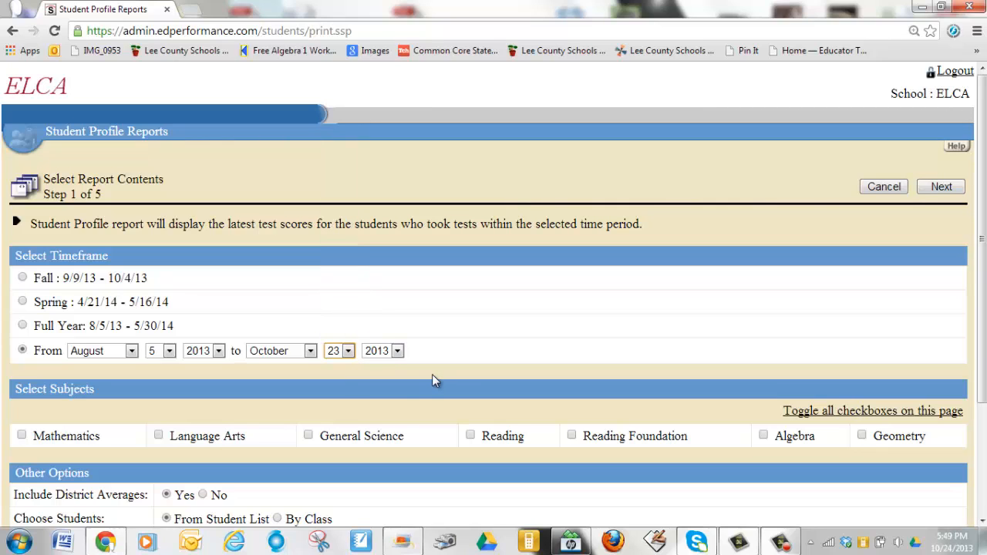
pyautogui.click(349, 351)
pyautogui.click(337, 333)
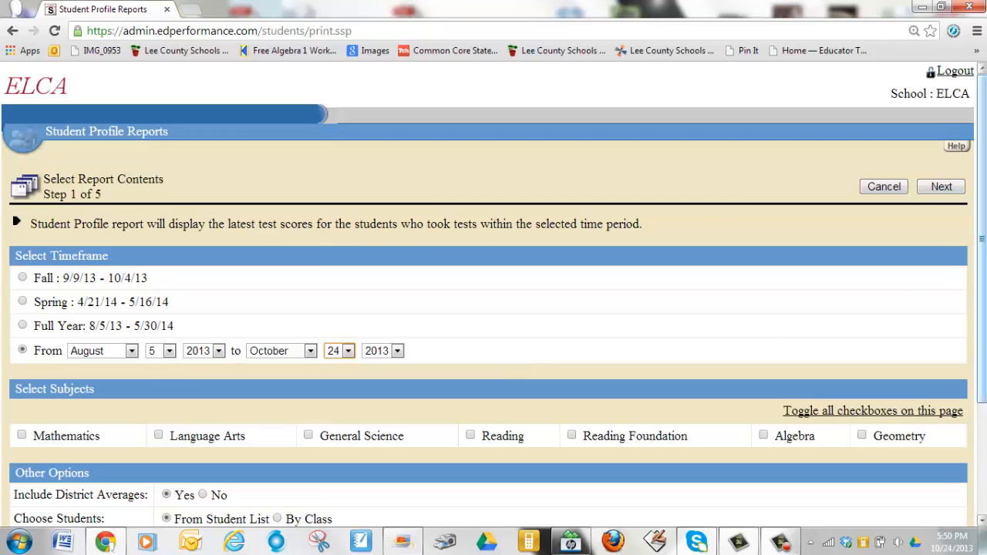
# Include Mathematics, Language Arts, General Science and Reading, then advance to student selection
pyautogui.scroll(-2, 379, 260)
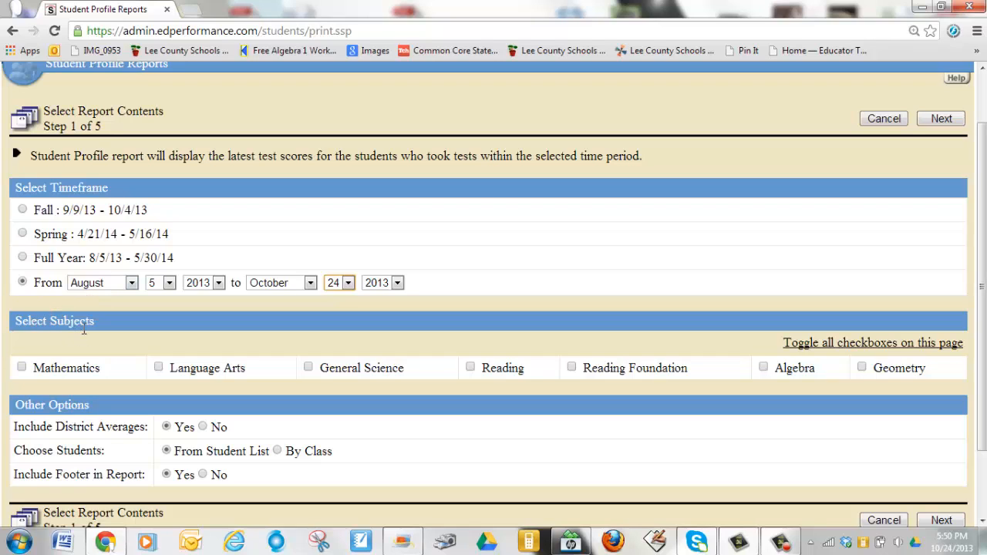
pyautogui.click(22, 369)
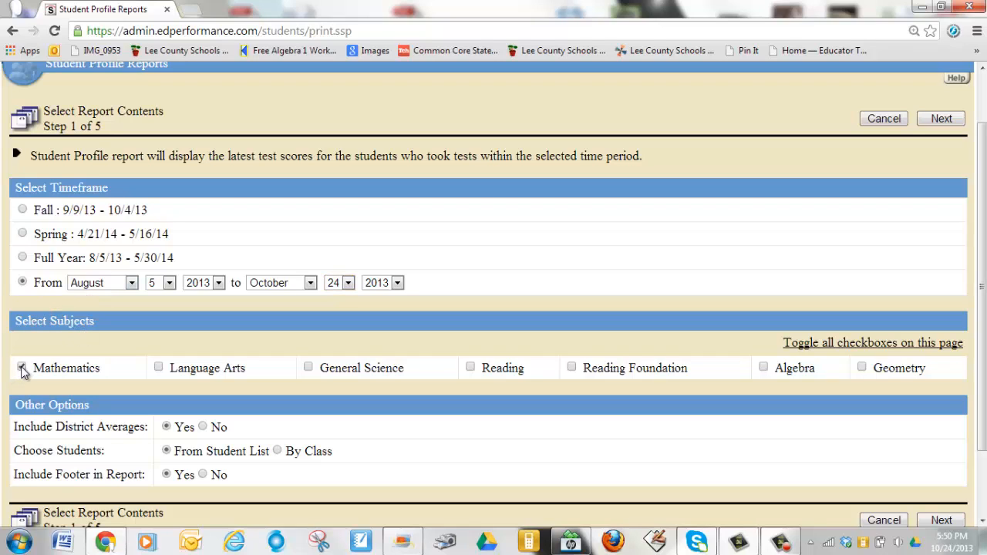
pyautogui.click(159, 368)
pyautogui.click(308, 368)
pyautogui.scroll(-1, 975, 245)
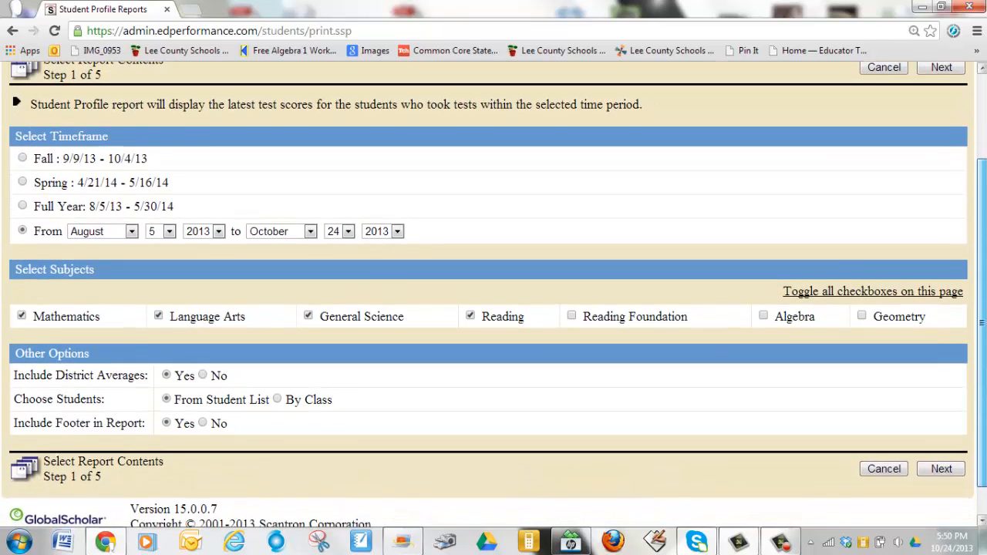
pyautogui.scroll(-1, 975, 245)
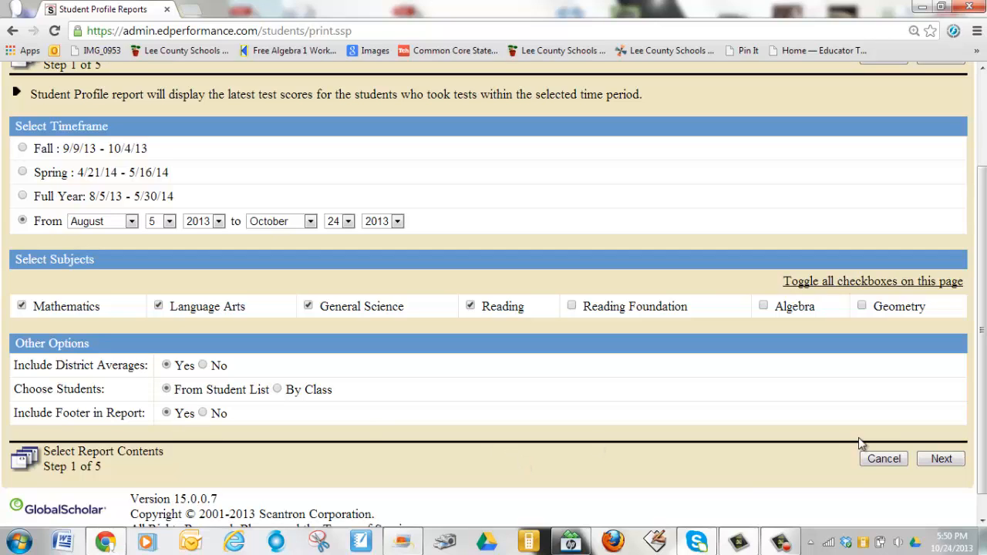
pyautogui.click(945, 459)
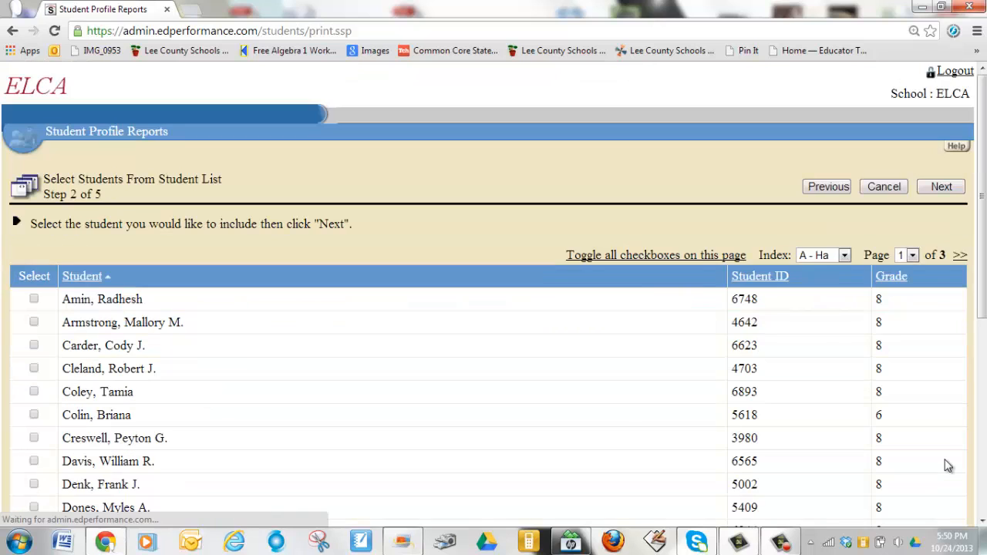
# Tick the first student in the Student list and advance to template selection
pyautogui.moveTo(983, 199); pyautogui.dragTo(977, 276)
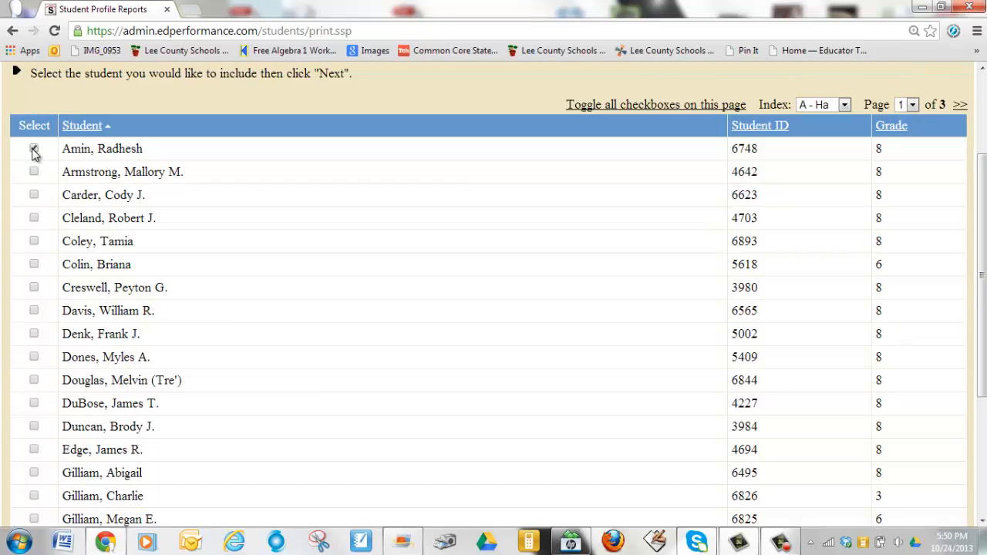
pyautogui.click(33, 150)
pyautogui.moveTo(983, 171); pyautogui.dragTo(979, 96)
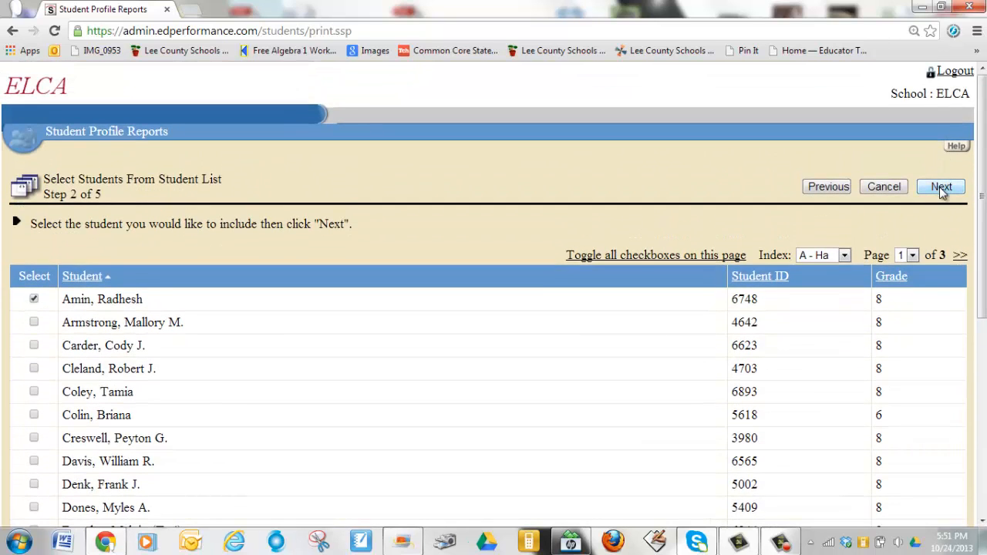
pyautogui.moveTo(983, 179)
pyautogui.mouseDown()
pyautogui.moveTo(977, 350)
pyautogui.moveTo(960, 220)
pyautogui.moveTo(967, 175)
pyautogui.mouseUp()
pyautogui.click(942, 143)
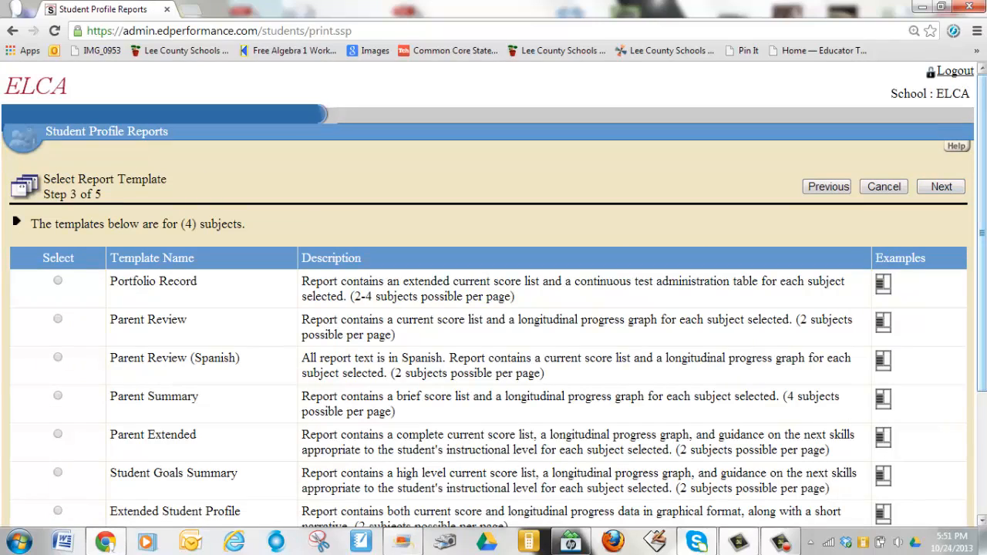
# Choose the Parent Extended report template and advance to the options confirmation
pyautogui.scroll(-3, 280, 220)
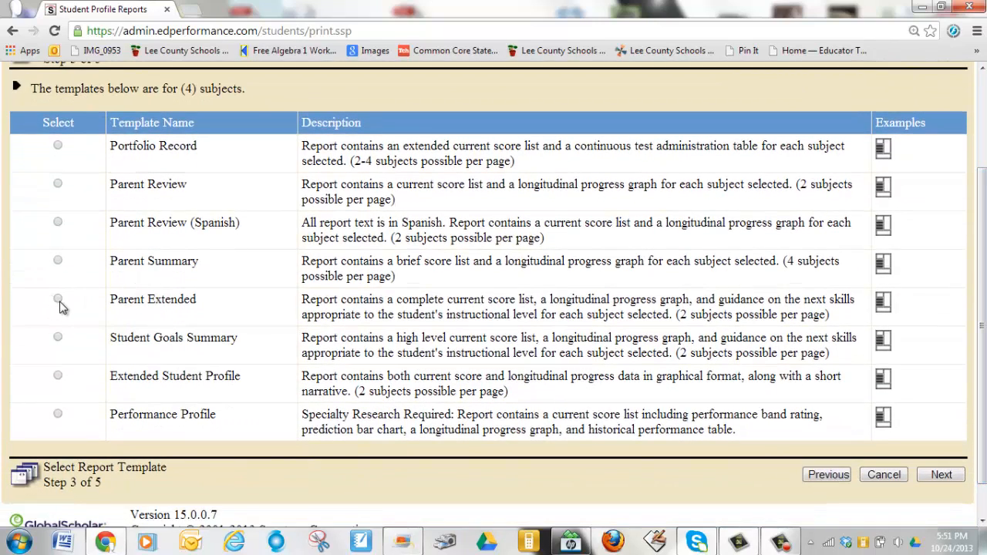
pyautogui.click(59, 300)
pyautogui.click(941, 475)
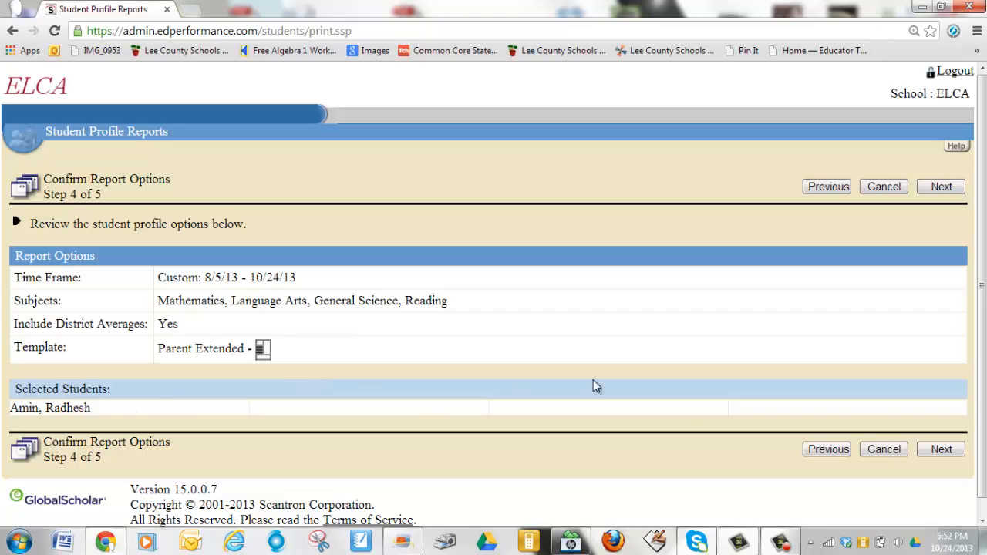
# Generate the Parent Extended report PDF and maximize its preview window
pyautogui.click(940, 451)
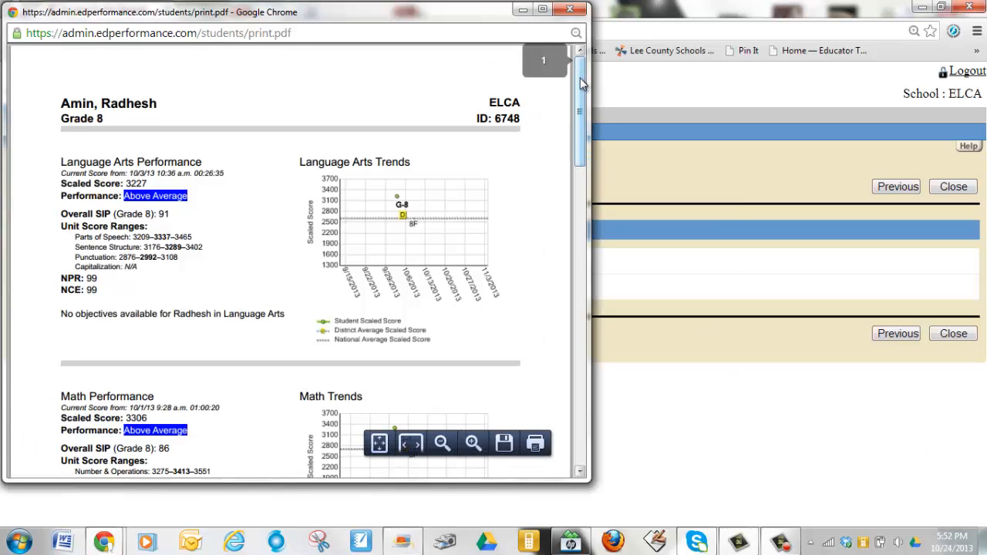
pyautogui.moveTo(582, 83); pyautogui.dragTo(582, 8)
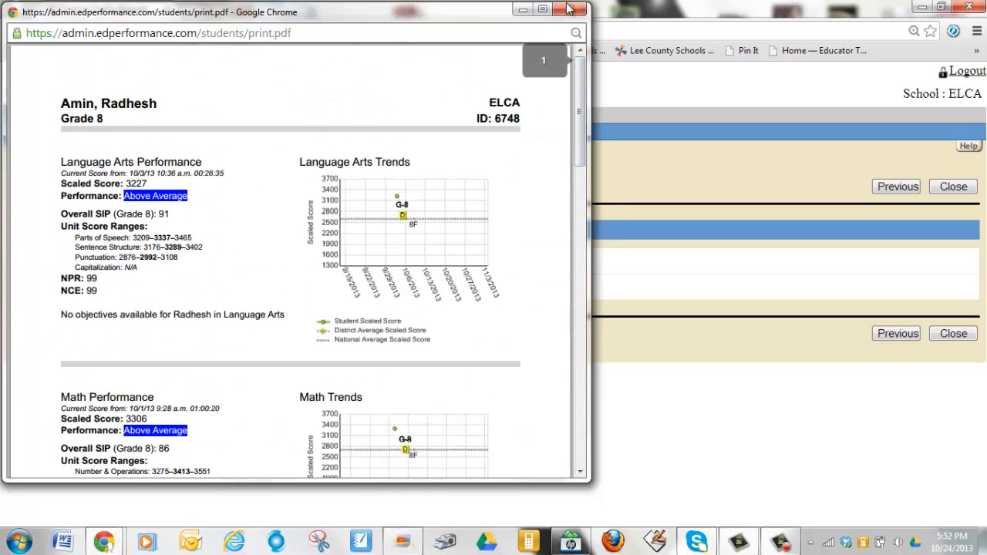
pyautogui.click(543, 10)
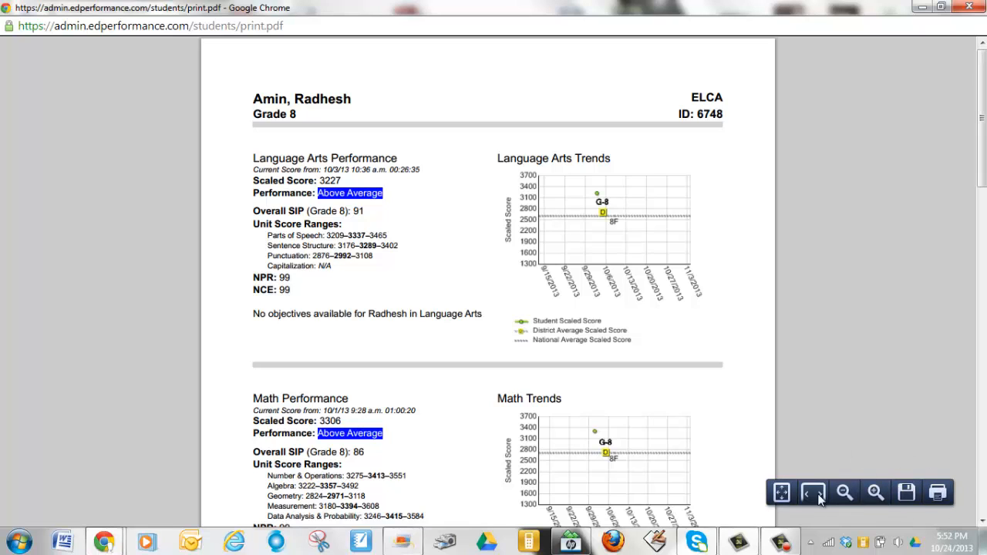
# Create a Performance Reports folder on the Desktop from the Save As dialog and open it
pyautogui.click(907, 495)
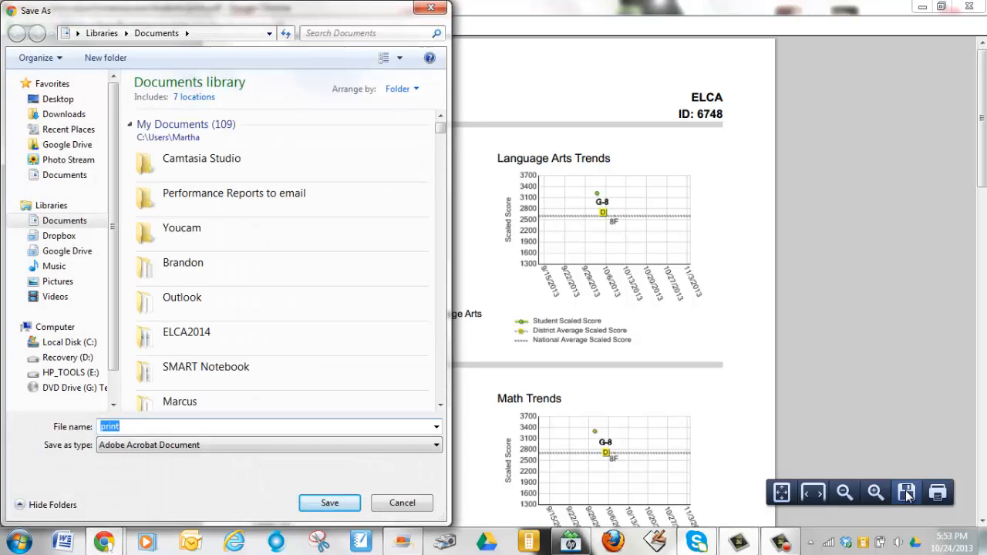
pyautogui.click(48, 102)
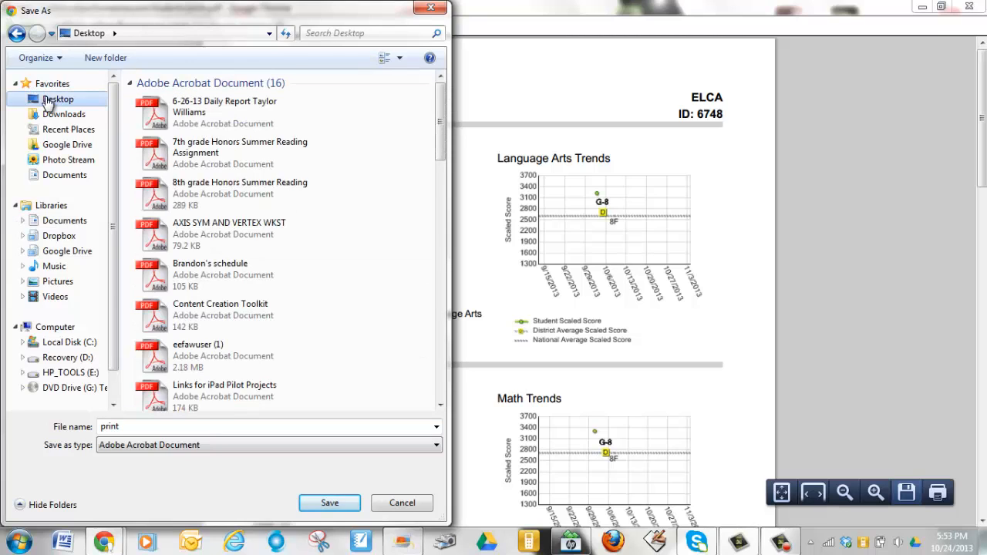
pyautogui.rightClick(339, 129)
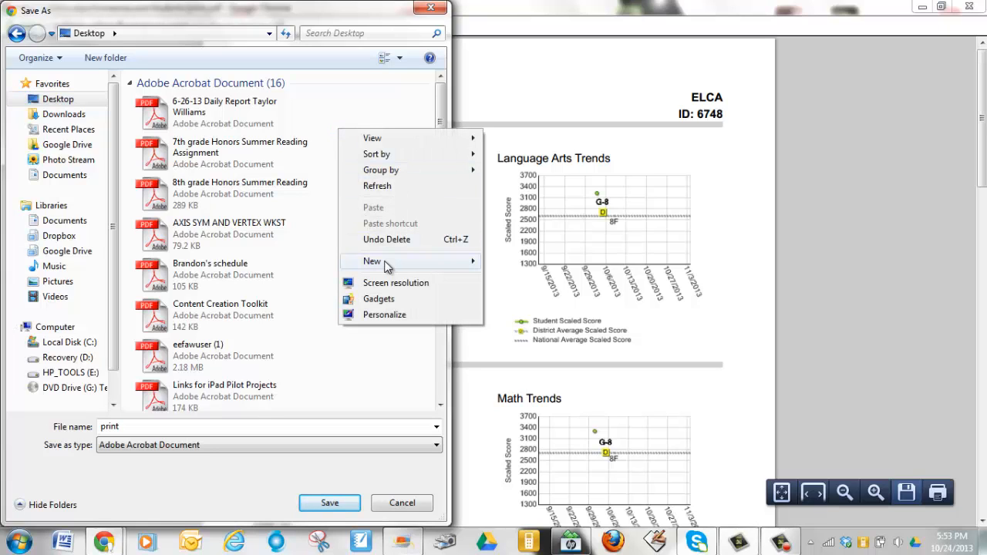
pyautogui.moveTo(437, 260)
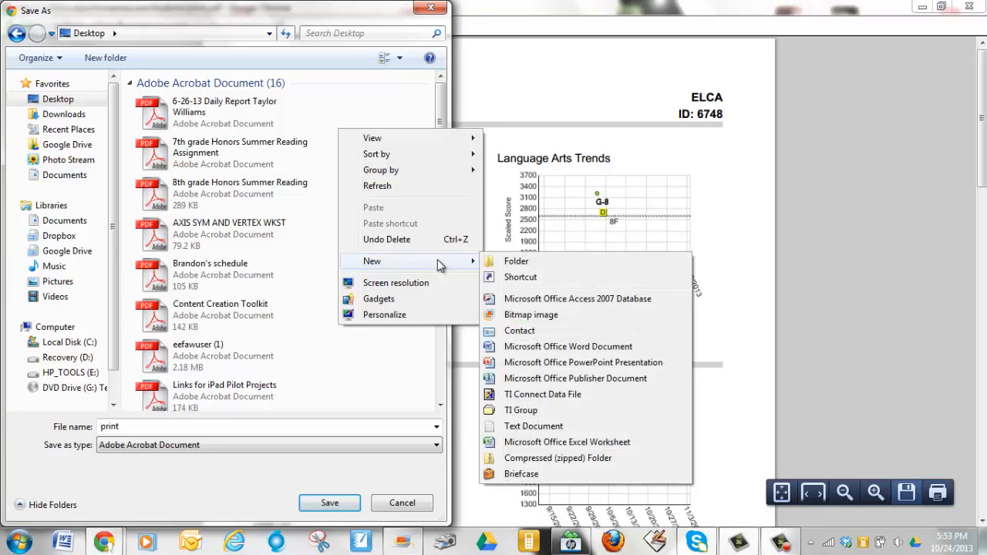
pyautogui.click(518, 268)
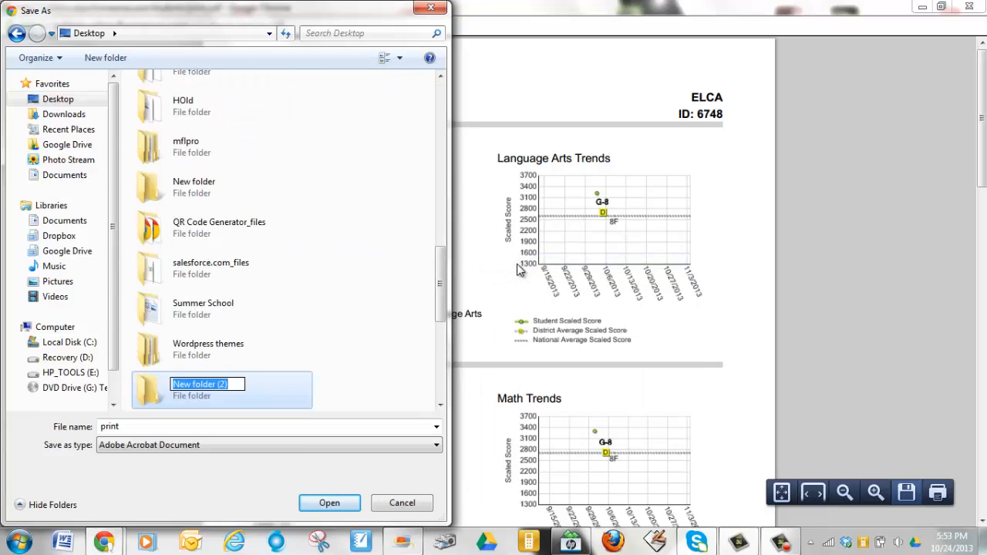
pyautogui.write('Performance')
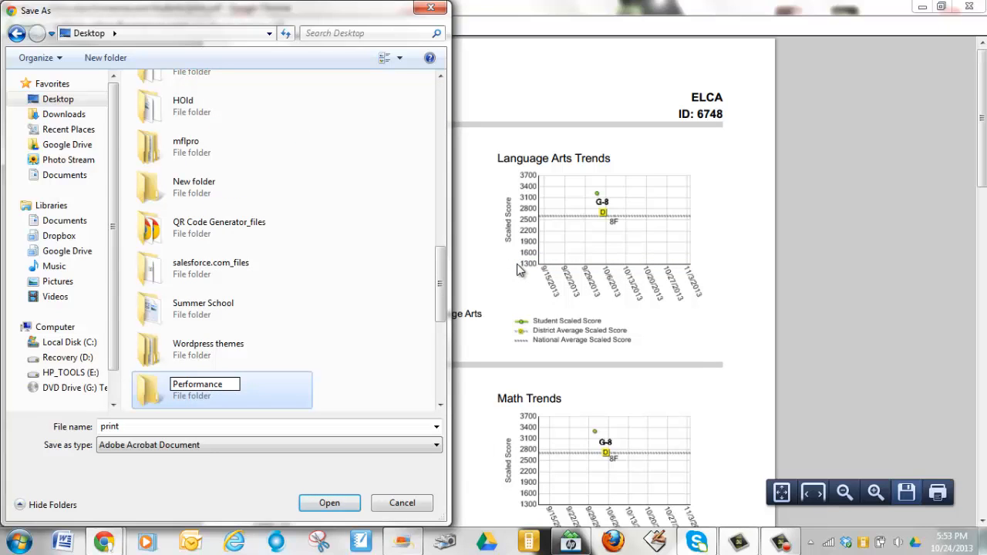
pyautogui.write(' Reports')
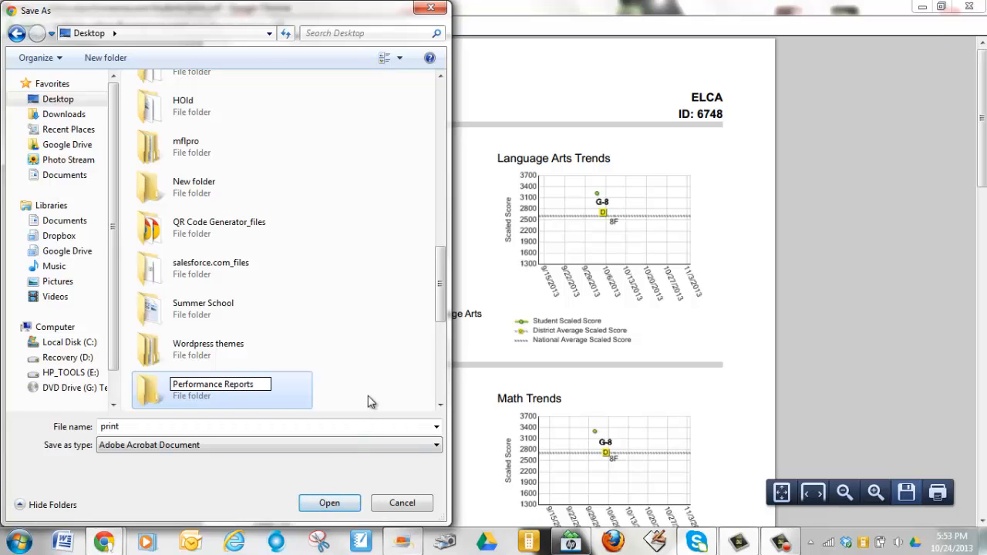
pyautogui.press('Return')
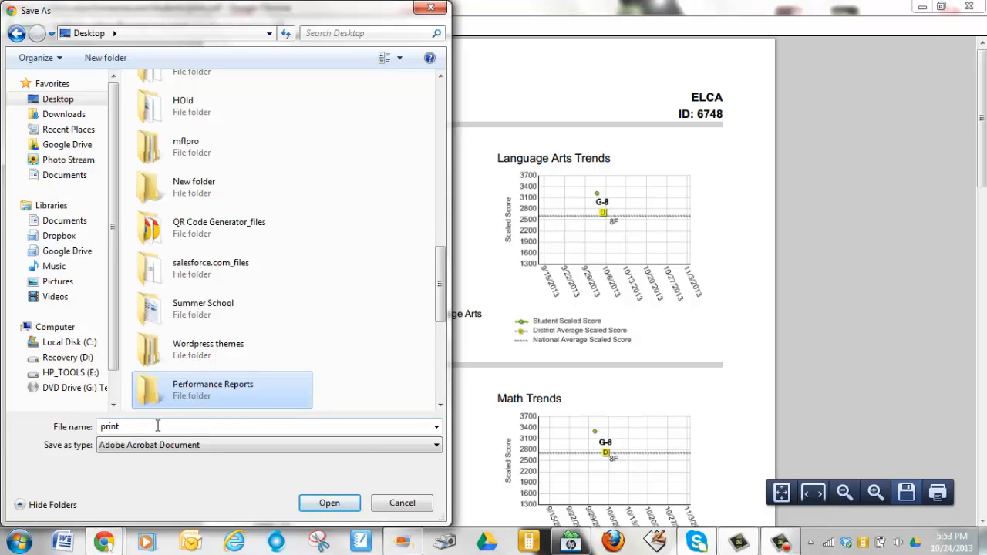
pyautogui.doubleClick(178, 389)
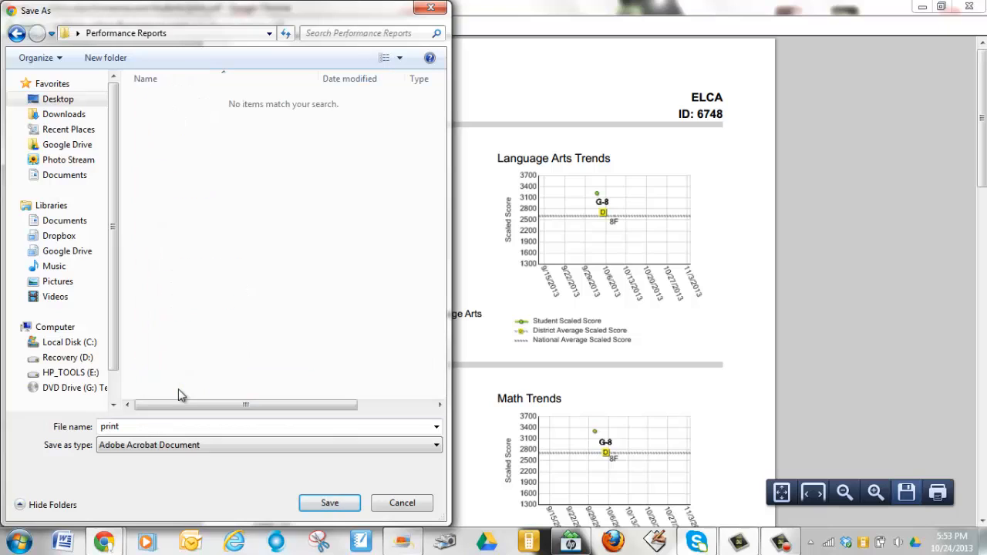
# Save the report PDF there under the student's name instead of 'print'
pyautogui.doubleClick(165, 426)
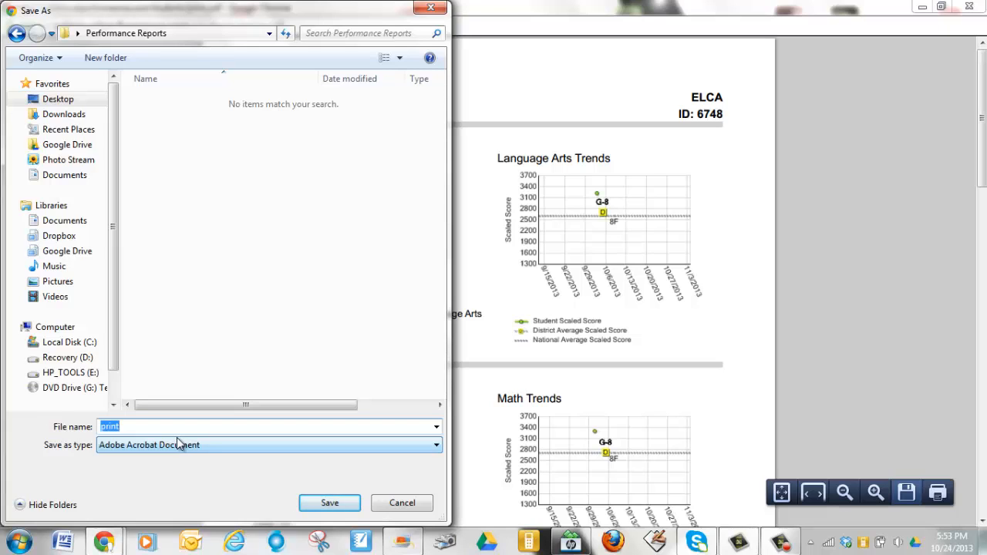
pyautogui.click(330, 503)
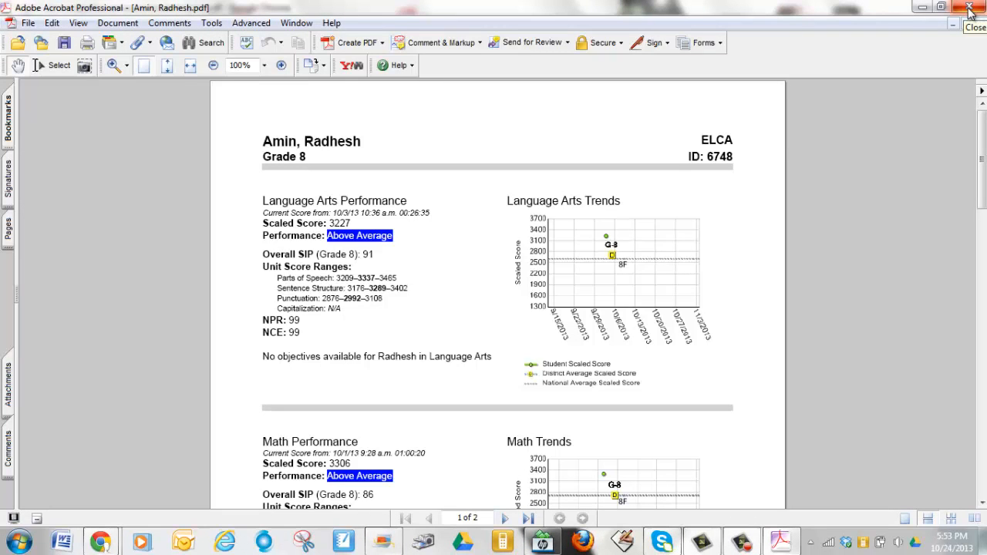
# Close Acrobat saving changes, then close the PDF preview window
pyautogui.click(969, 8)
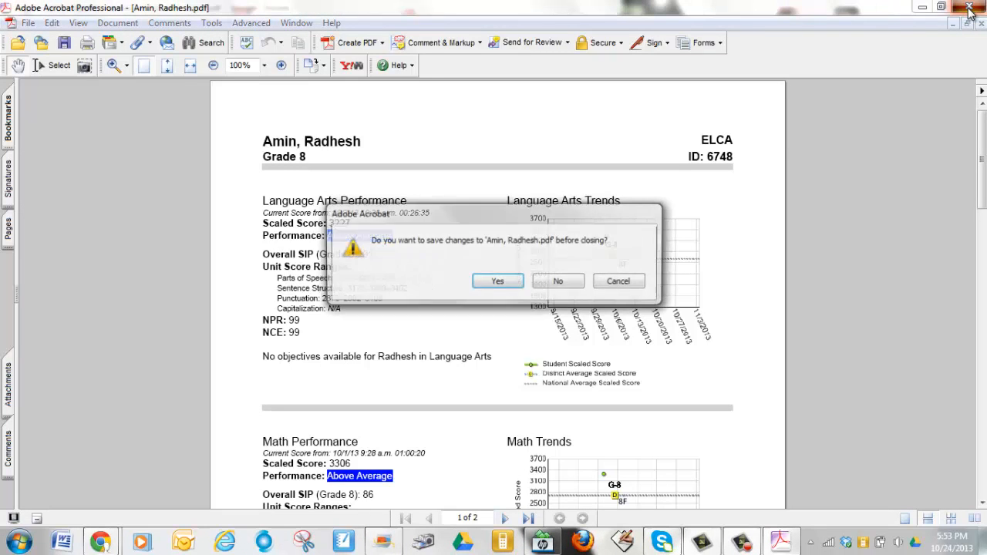
pyautogui.click(505, 287)
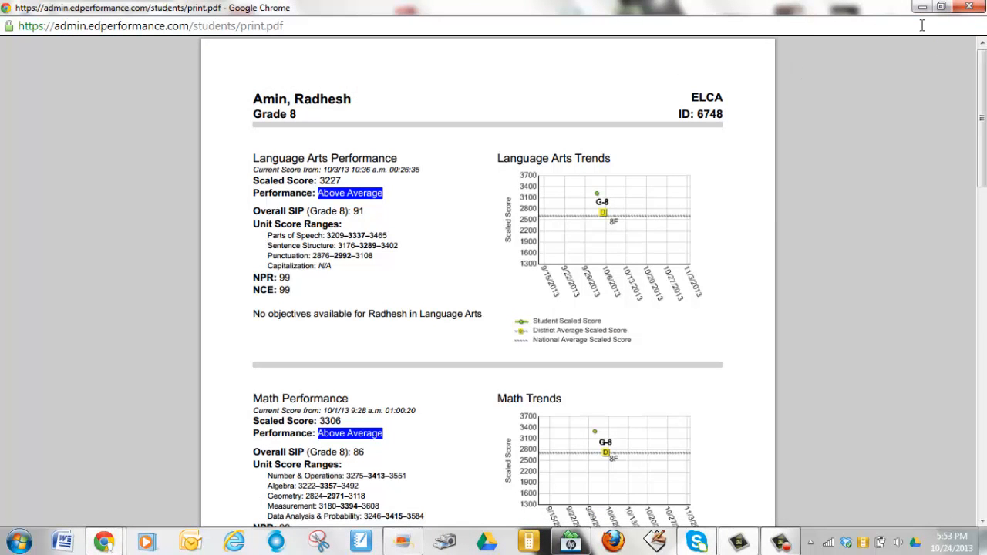
pyautogui.click(970, 6)
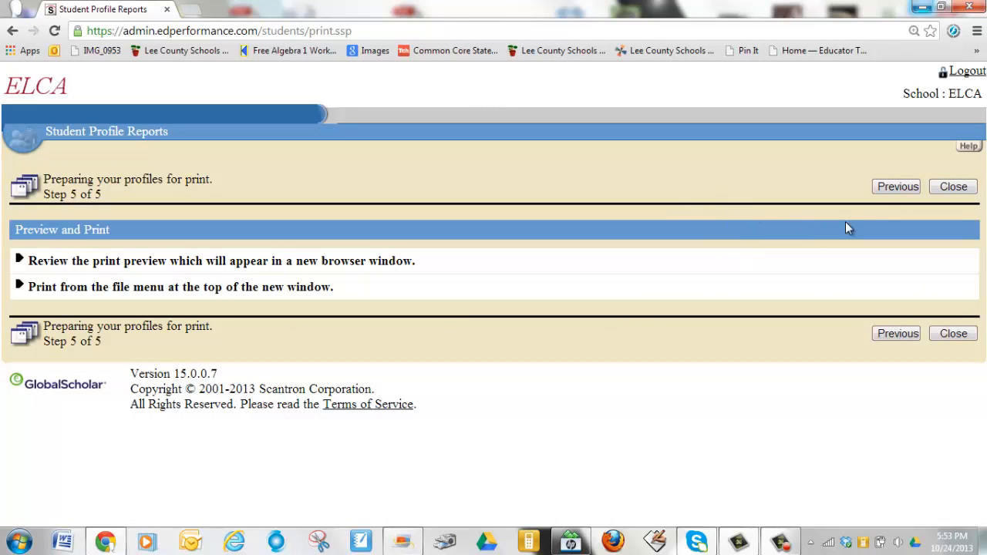
# Step back from Preview and Print through Steps 4 and 3 to the Step 2 student list
pyautogui.click(894, 187)
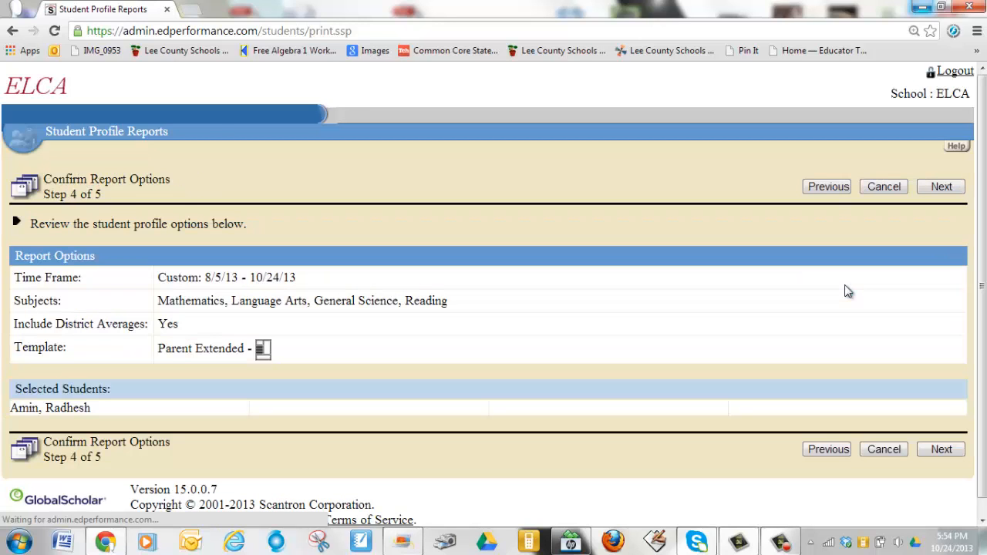
pyautogui.click(825, 189)
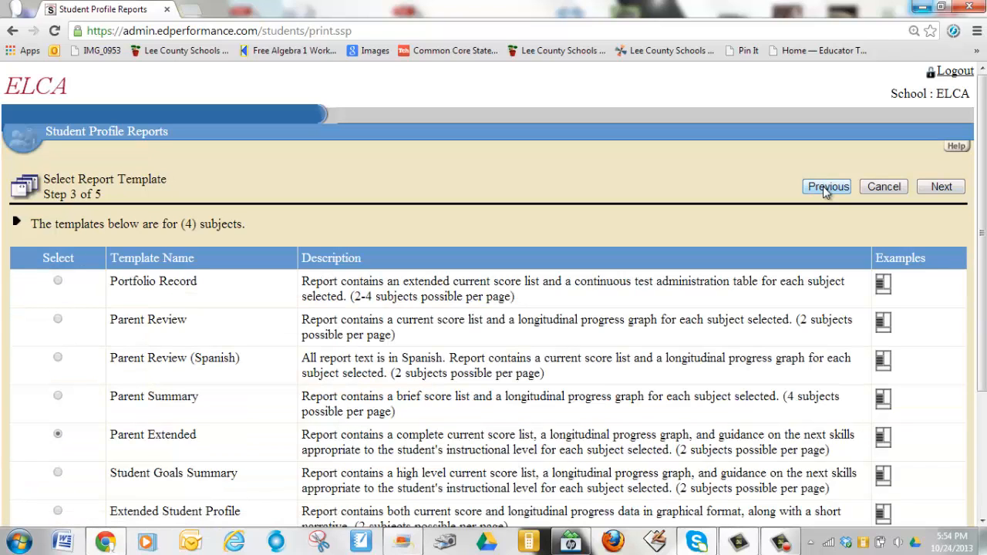
pyautogui.click(825, 189)
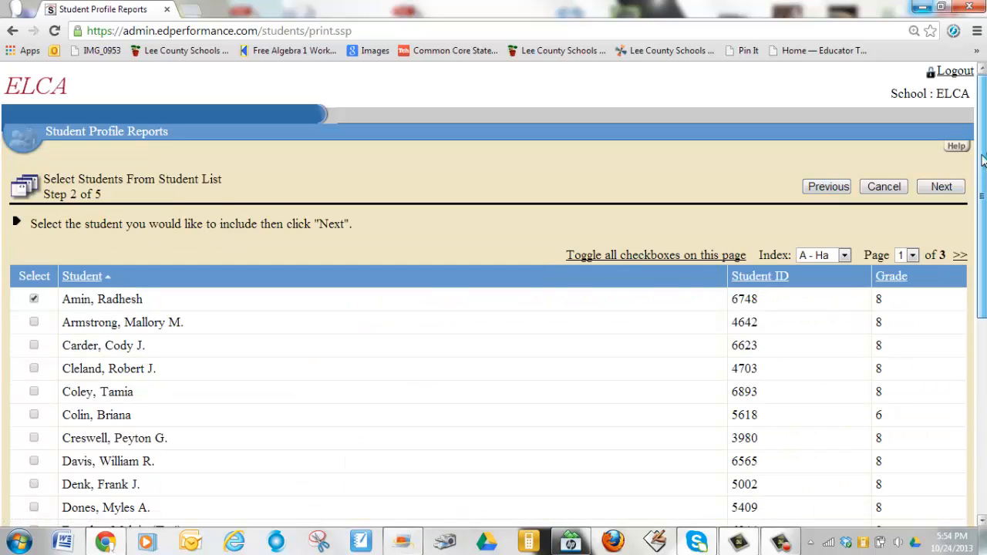
# Switch the selection to the second student and advance through Steps 3–5 to generate their report PDF
pyautogui.scroll(-2, 983, 160)
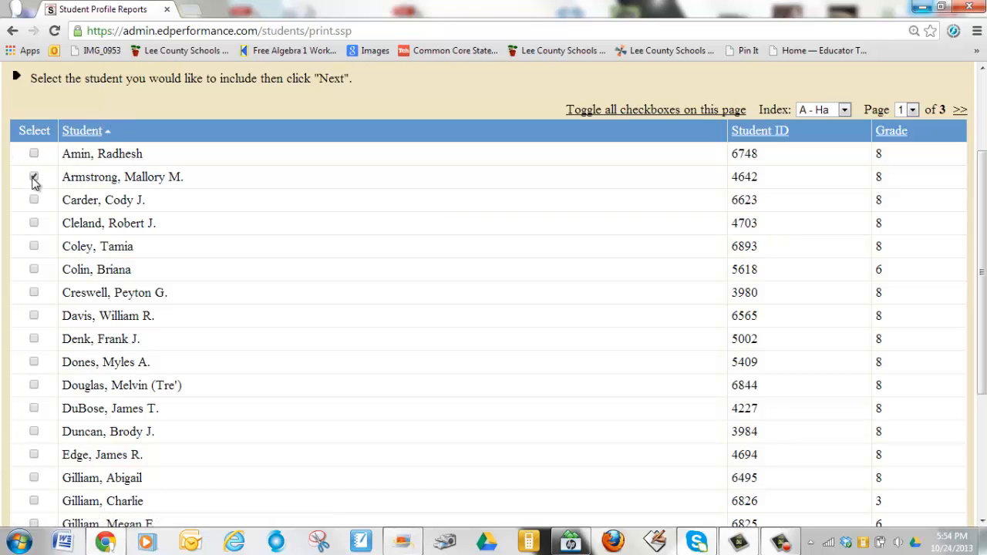
pyautogui.moveTo(981, 225); pyautogui.dragTo(983, 131)
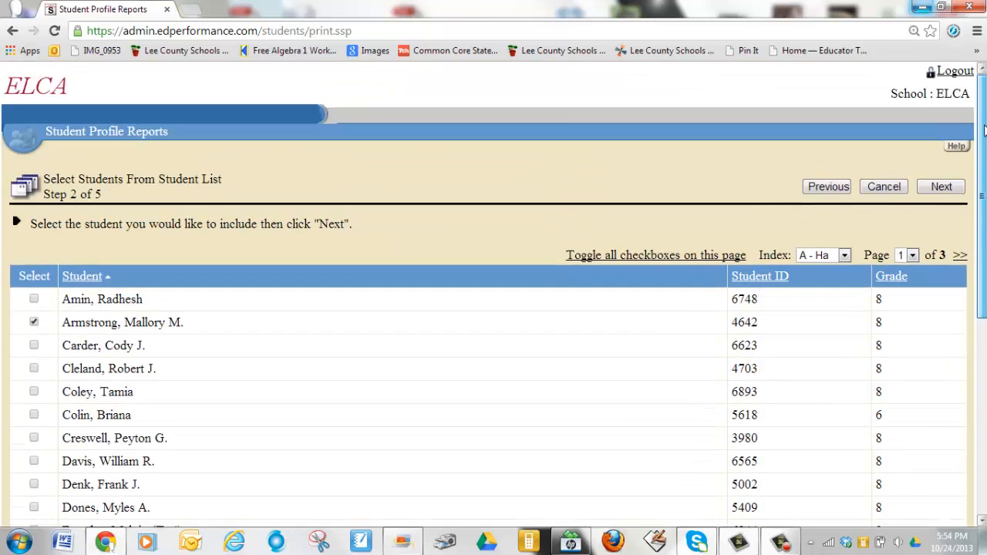
pyautogui.click(938, 187)
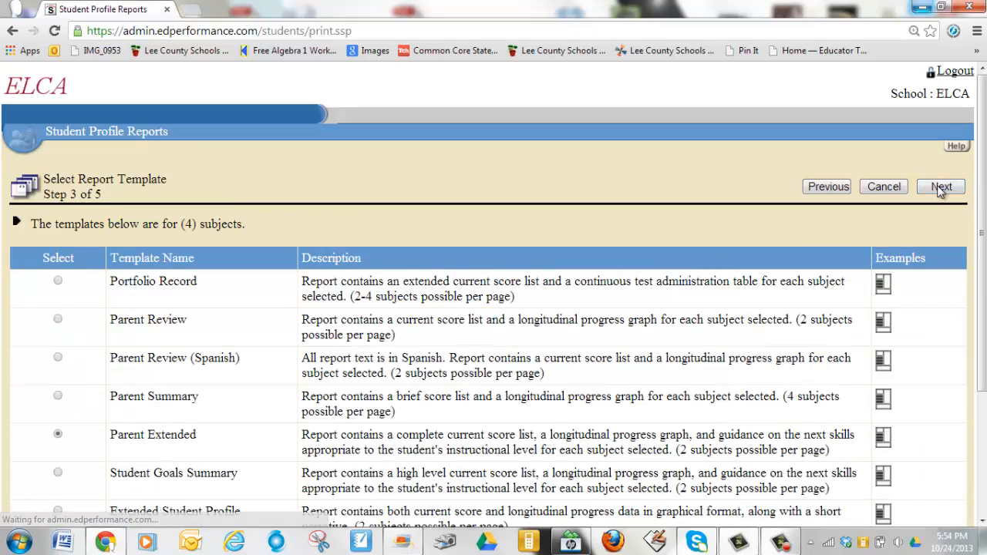
pyautogui.click(938, 188)
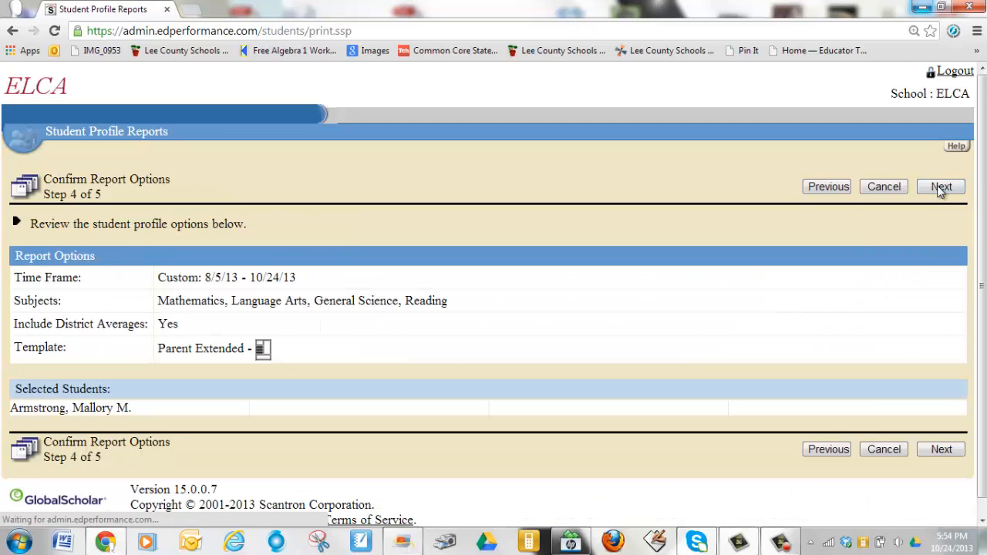
pyautogui.click(939, 188)
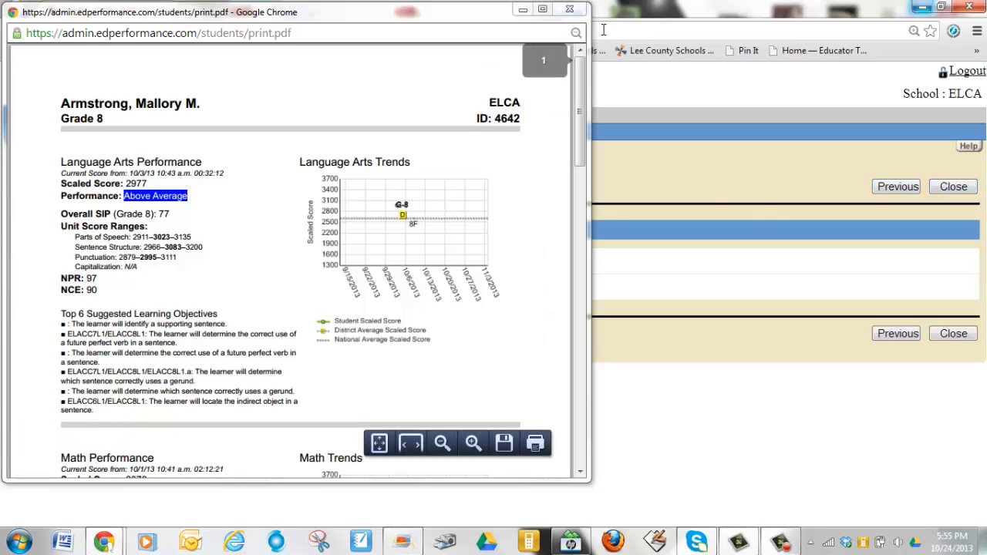
# Save the second student's report as a PDF, named with the student's name, into Performance Reports
pyautogui.moveTo(577, 91)
pyautogui.mouseDown()
pyautogui.moveTo(581, 396)
pyautogui.moveTo(578, 92)
pyautogui.mouseUp()
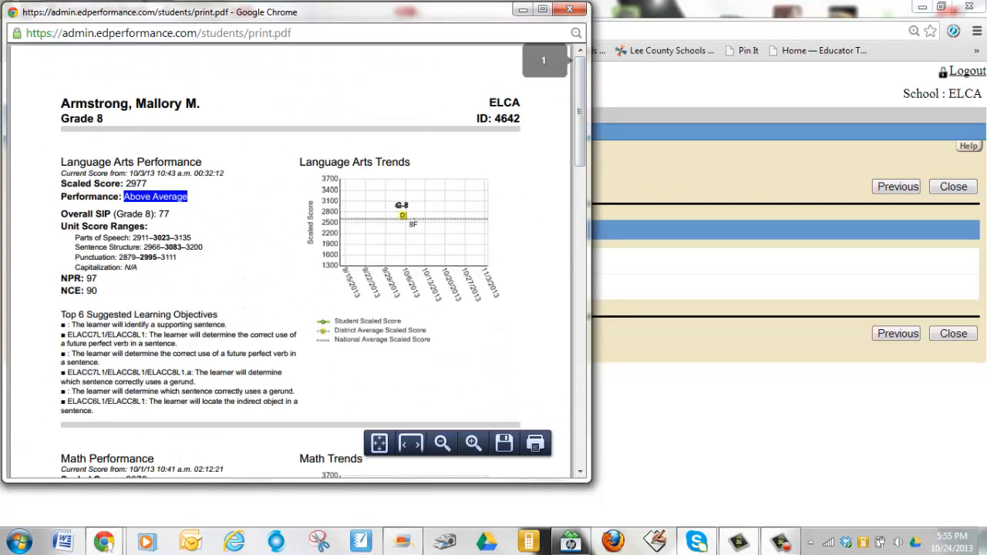
pyautogui.click(505, 444)
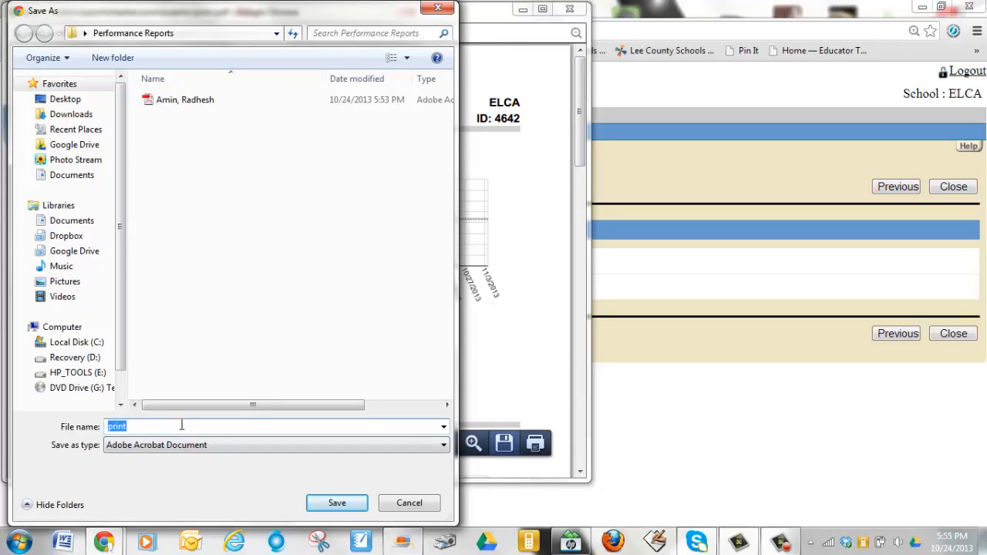
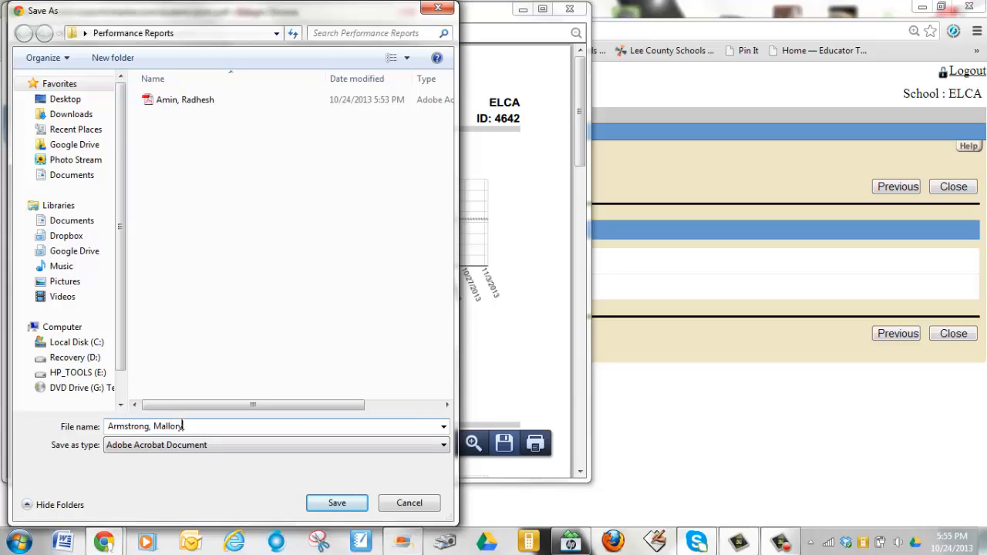
pyautogui.click(337, 504)
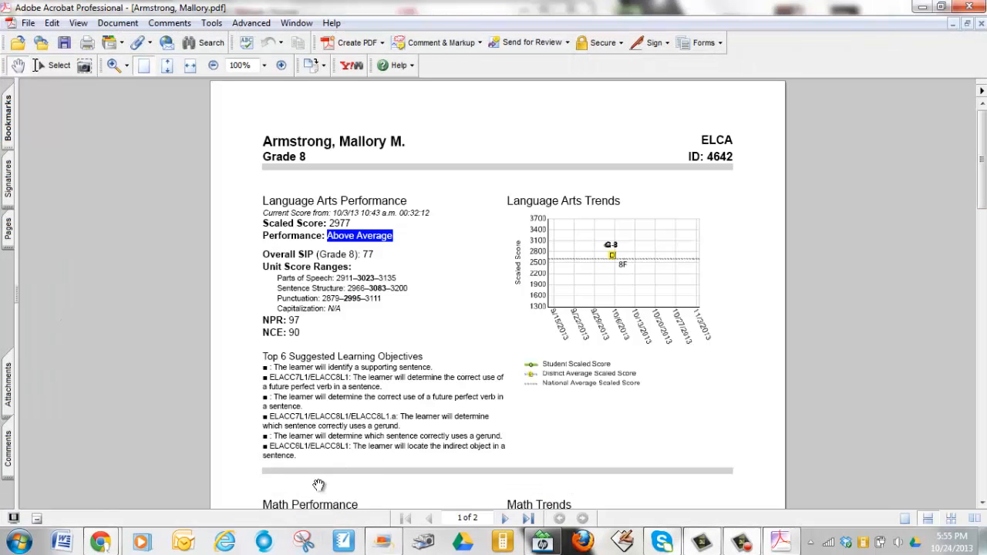
# Close the saved report, keeping changes, and the printable profile report, then open a new Chrome tab
pyautogui.click(970, 8)
pyautogui.click(505, 289)
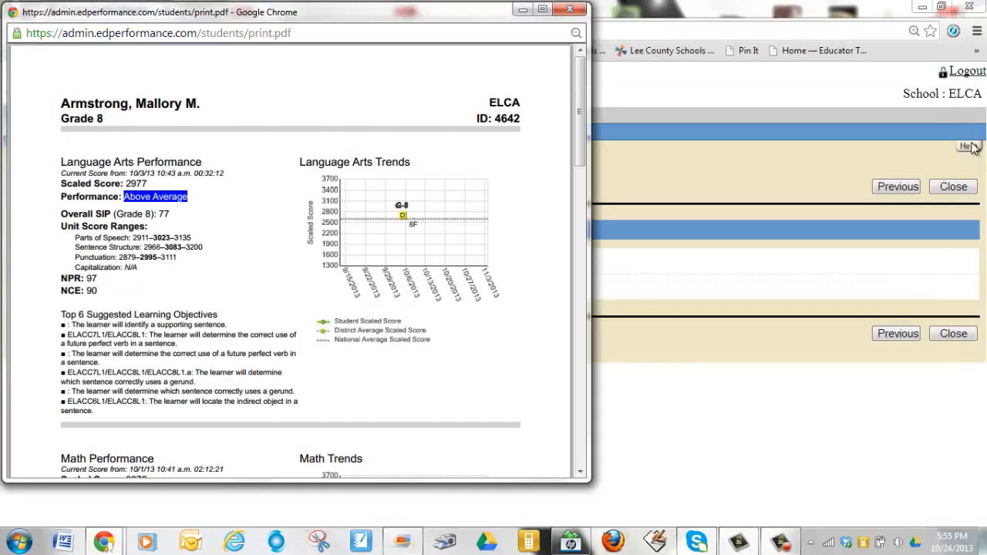
pyautogui.click(569, 13)
pyautogui.click(189, 11)
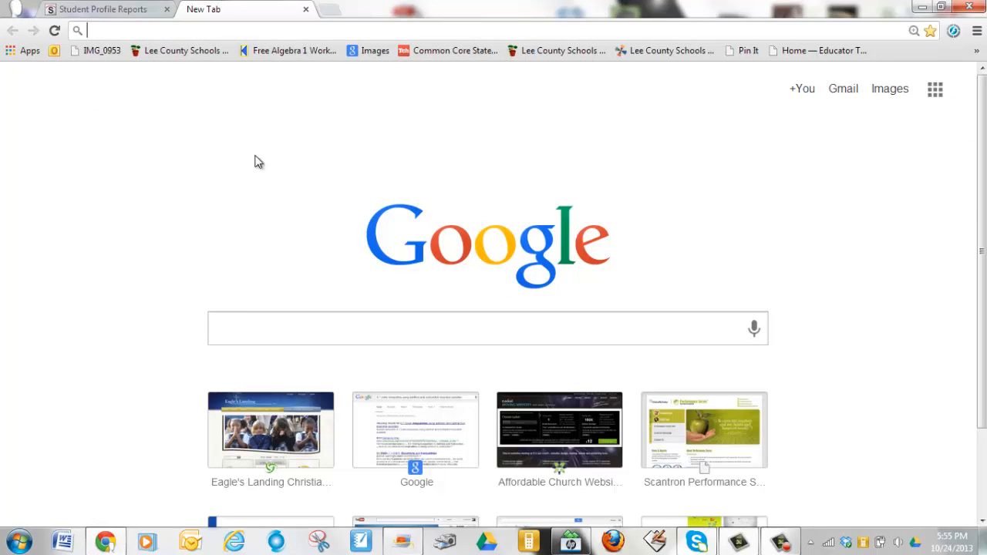
# Open the Eagle's Landing site and go via Administration > Faculty/Staff Login to Faculty Email
pyautogui.click(297, 441)
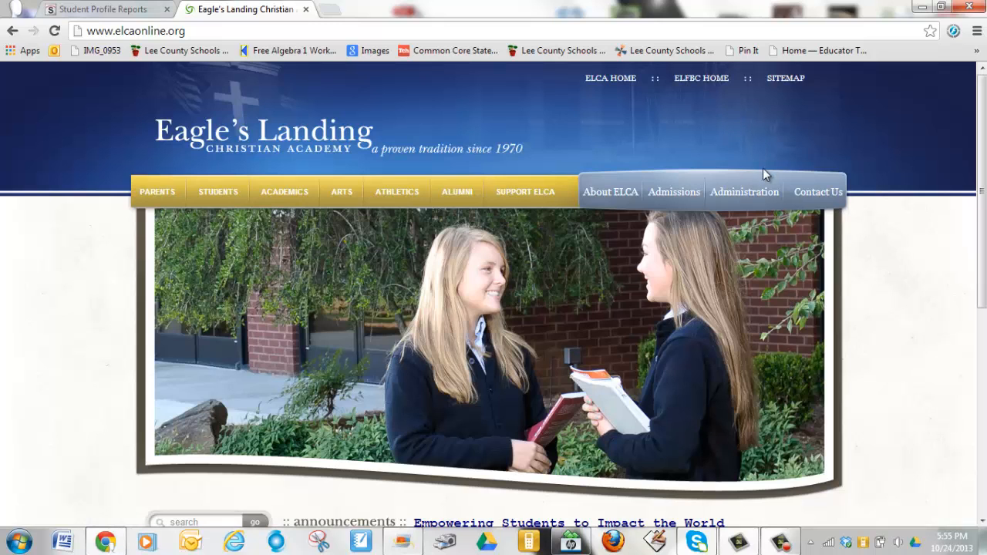
pyautogui.moveTo(745, 193)
pyautogui.click(742, 234)
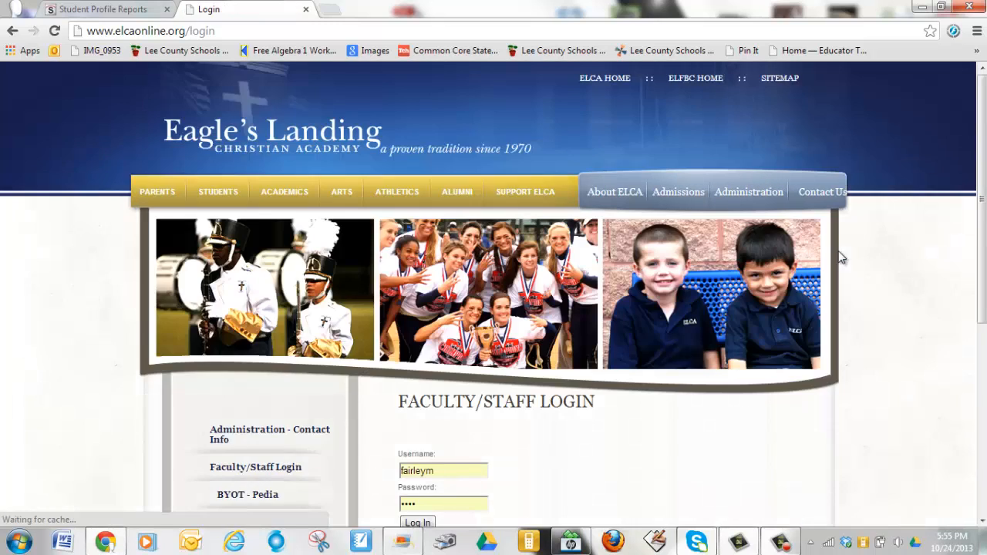
pyautogui.scroll(-3, 825, 278)
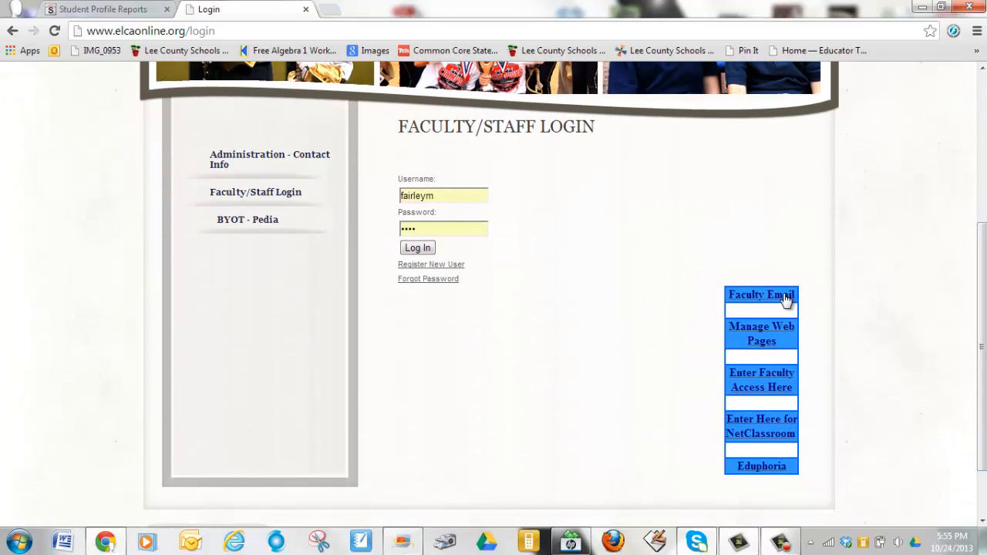
pyautogui.click(785, 296)
# Sign in to Outlook Web App with the staff username and password
pyautogui.hotkey('ctrl', '-')
pyautogui.hotkey('ctrl', '-')
pyautogui.hotkey('ctrl', '-')
pyautogui.hotkey('ctrl', '-')
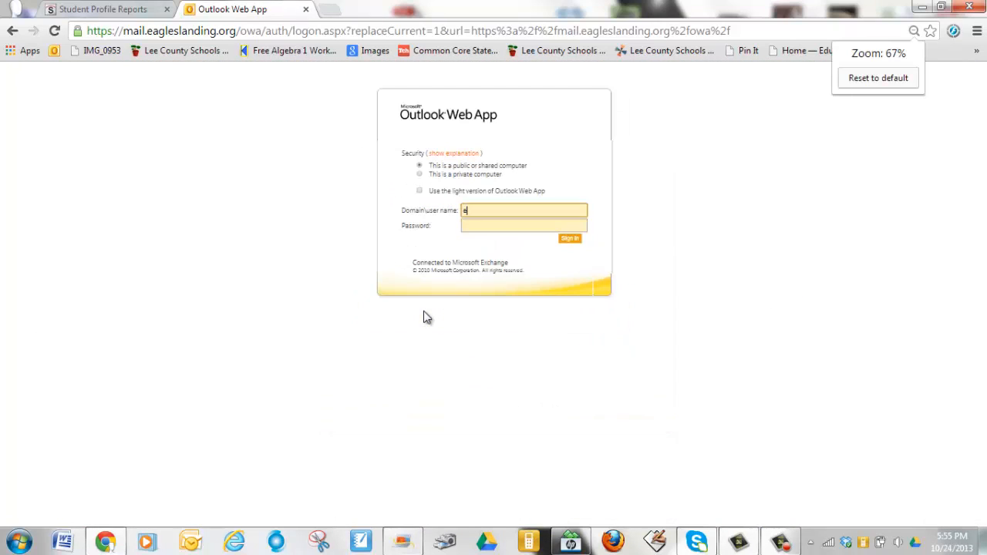
pyautogui.hotkey('ctrl', '+')
pyautogui.hotkey('ctrl', '+')
pyautogui.hotkey('ctrl', '+')
pyautogui.hotkey('ctrl', '+')
pyautogui.hotkey('ctrl', '+')
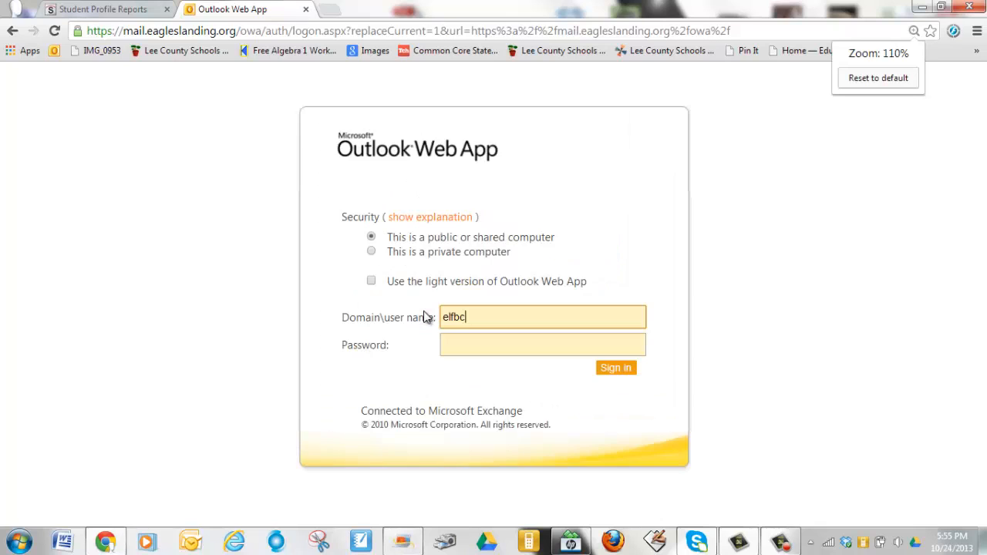
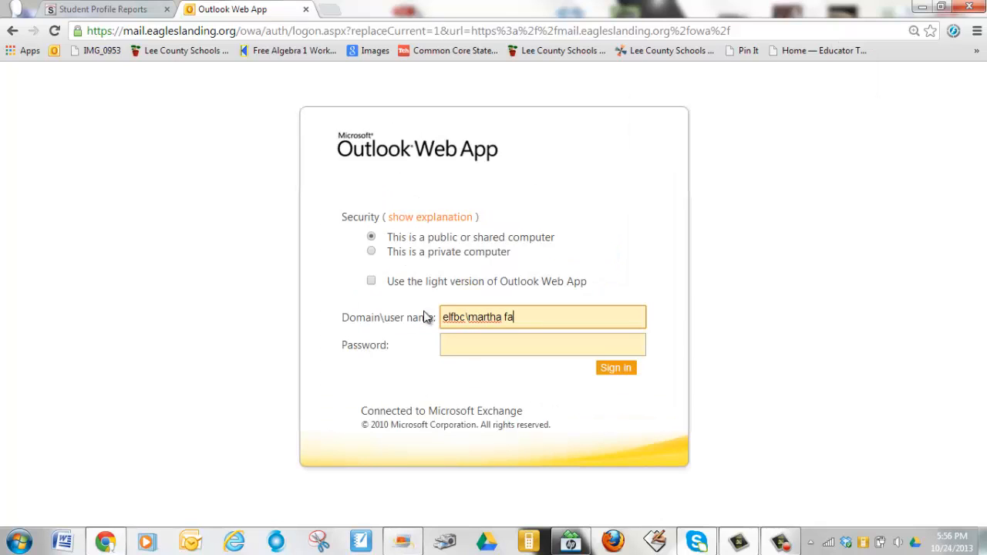
pyautogui.press('Tab')
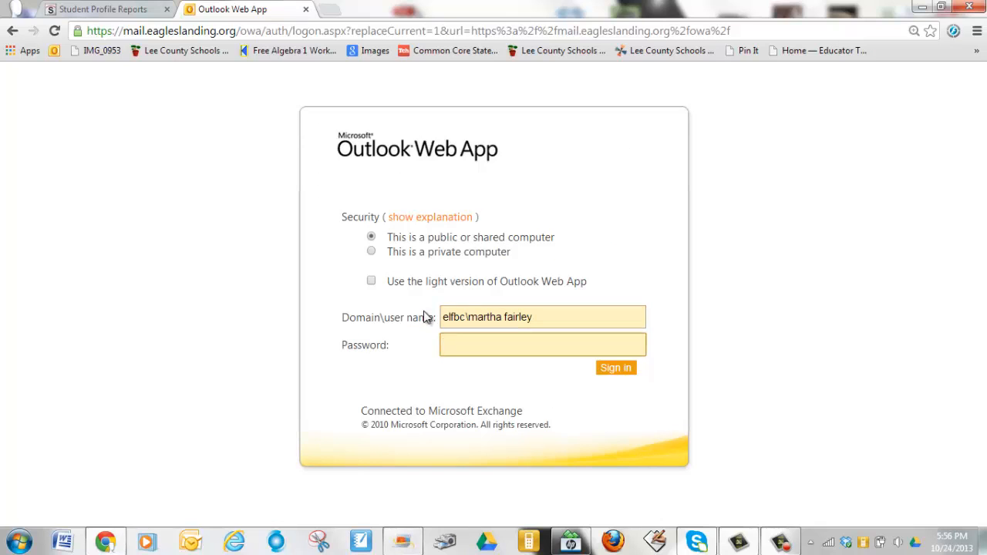
pyautogui.write('********')
pyautogui.press('Return')
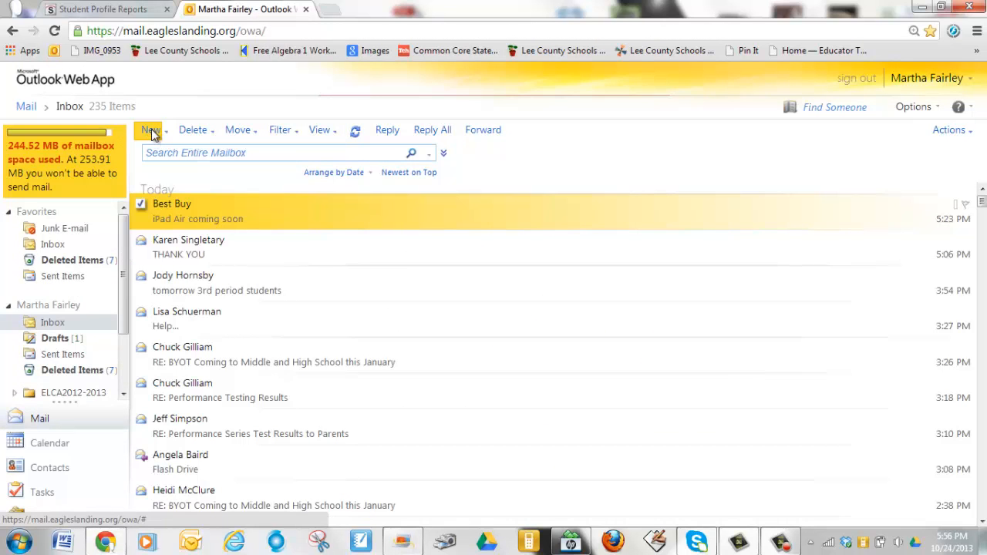
# Start a maximized new message and attach the first student's report PDF
pyautogui.click(151, 131)
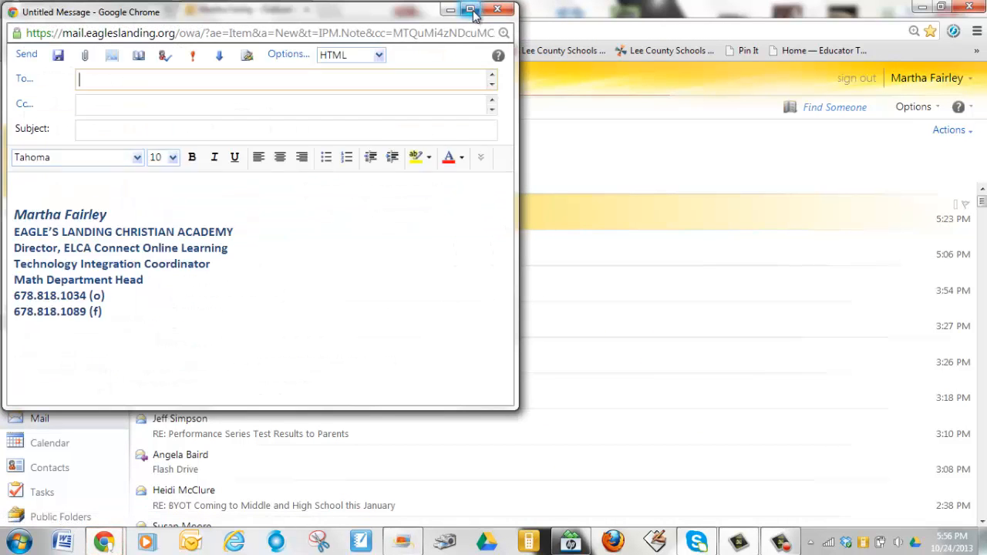
pyautogui.click(470, 10)
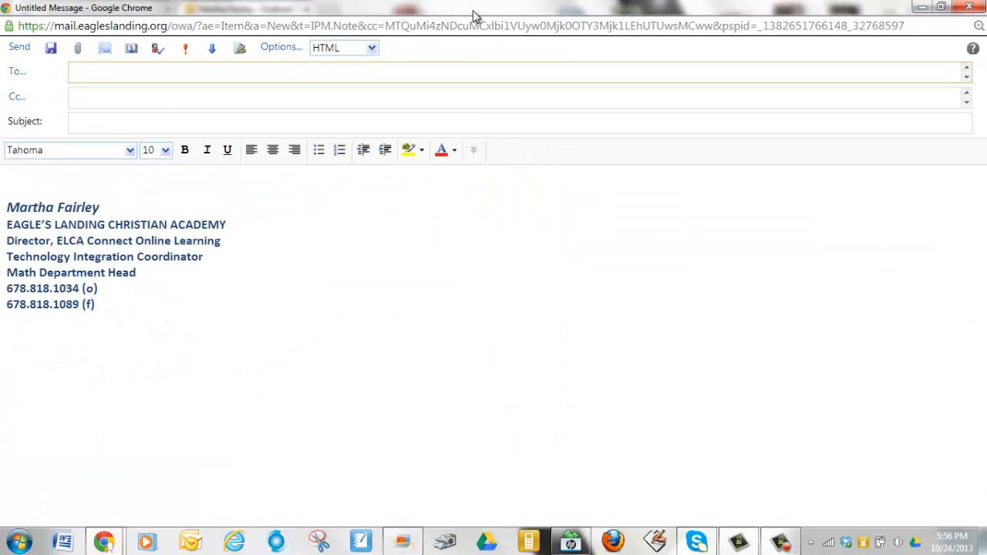
pyautogui.click(81, 50)
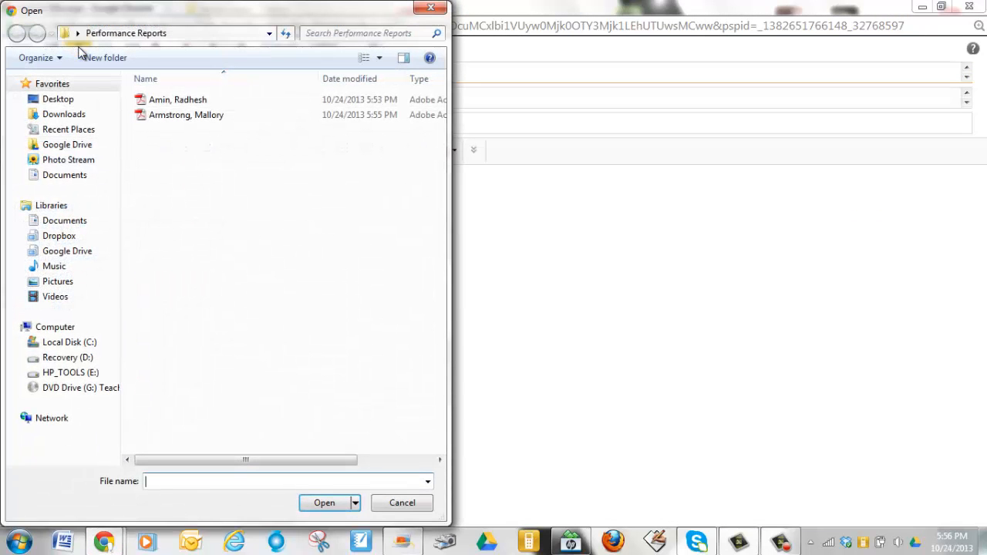
pyautogui.doubleClick(184, 101)
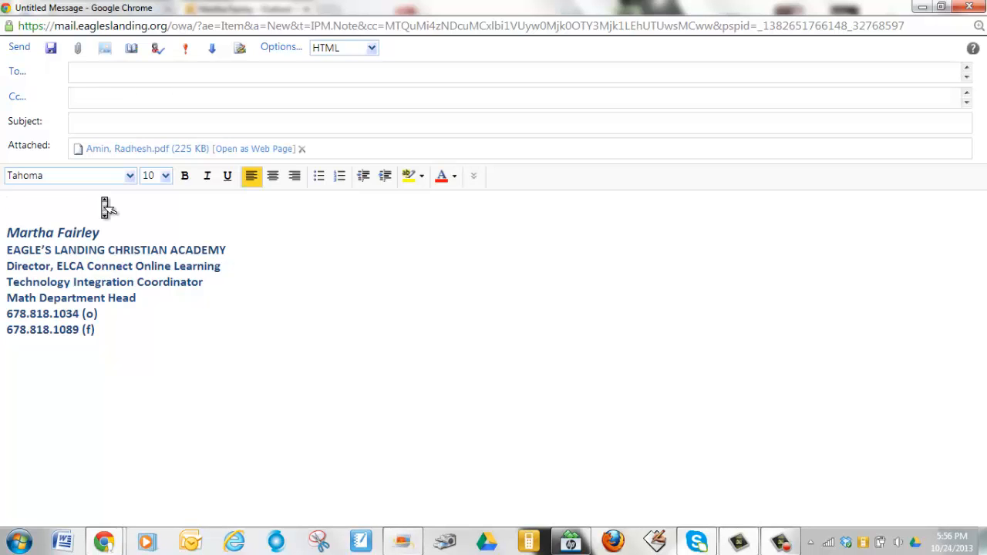
# Type the greeting addressing the student's parents by name, followed by a new line
pyautogui.write('M')
pyautogui.scroll(-2, 93, 182)
pyautogui.scroll(1, 92, 183)
pyautogui.write('r')
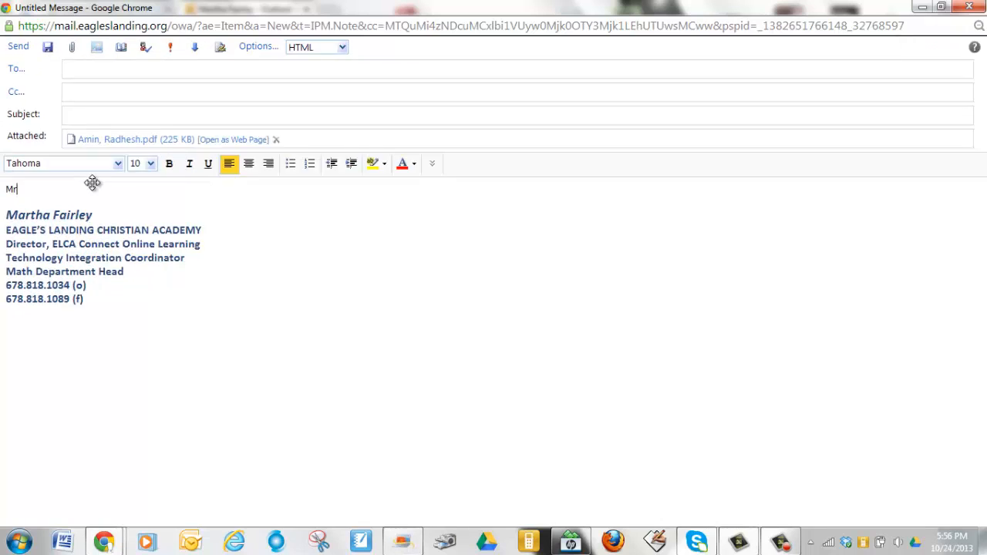
pyautogui.scroll(-1, 93, 182)
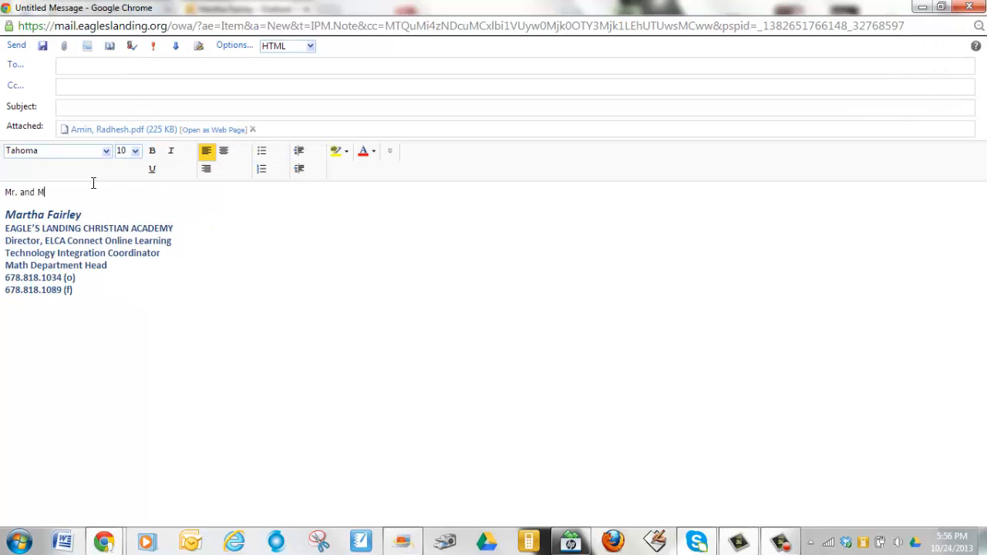
pyautogui.press('Return')
# Write the body introducing the student's Fall Performance Series Testing Report and inviting questions
pyautogui.write('Attached ')
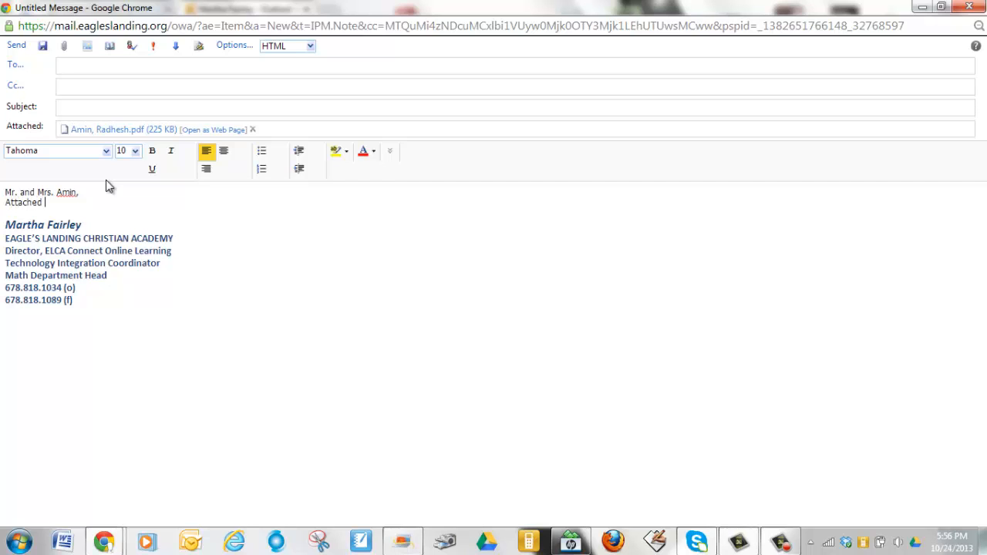
pyautogui.write('you will find the Peformance')
pyautogui.press('BackSpace')
pyautogui.press('BackSpace')
pyautogui.press('BackSpace')
pyautogui.press('BackSpace')
pyautogui.write('ance')
pyautogui.click(121, 202)
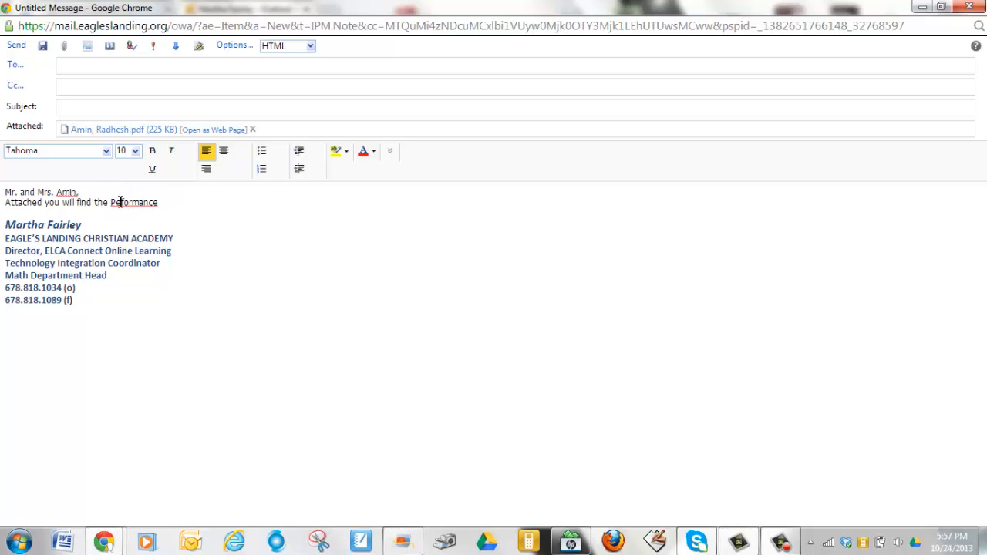
pyautogui.write('r')
pyautogui.press('End')
pyautogui.write('Series Testing ')
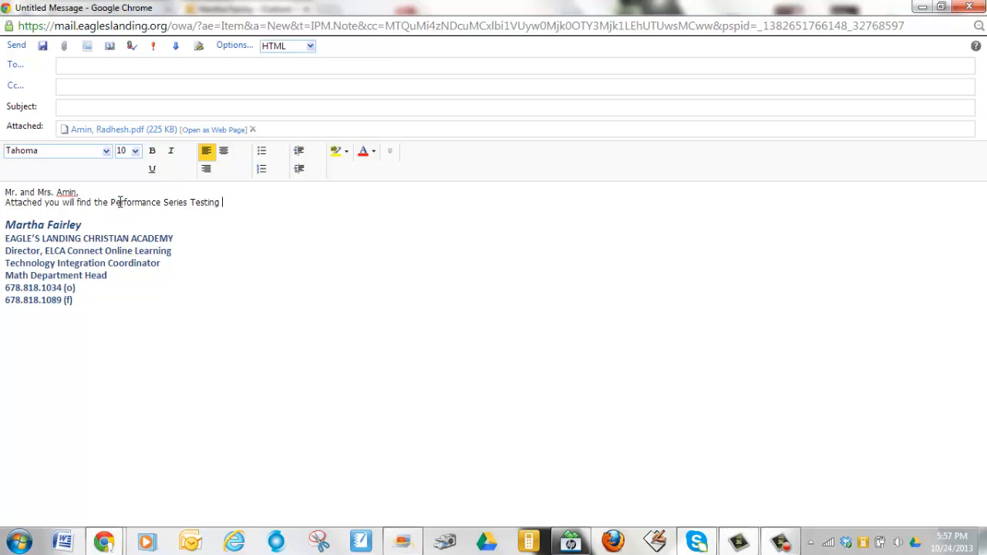
pyautogui.write('Reports for')
pyautogui.press('BackSpace')
pyautogui.press('BackSpace')
pyautogui.press('BackSpace')
pyautogui.press('BackSpace')
pyautogui.press('BackSpace')
pyautogui.press('BackSpace')
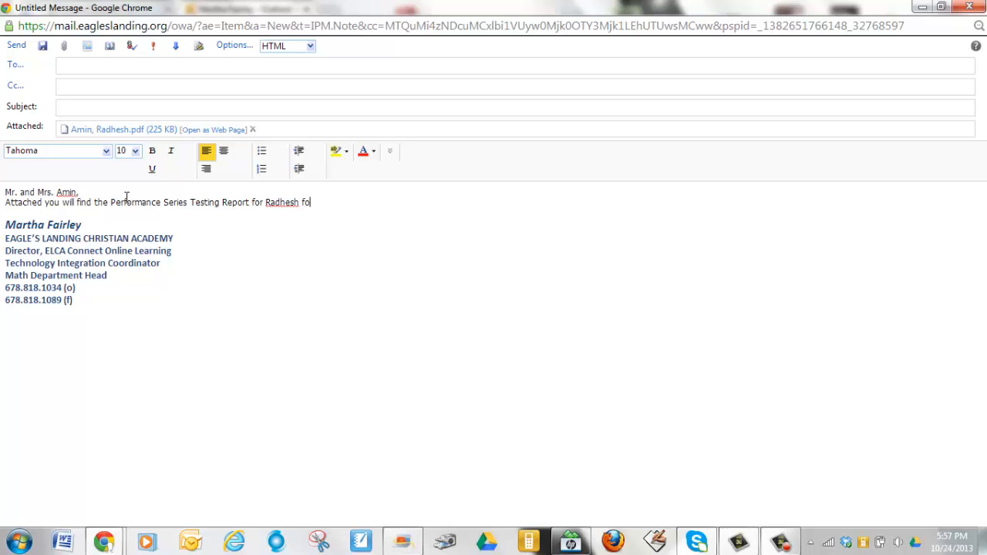
pyautogui.write('r the Fall testing cycle.  Please let')
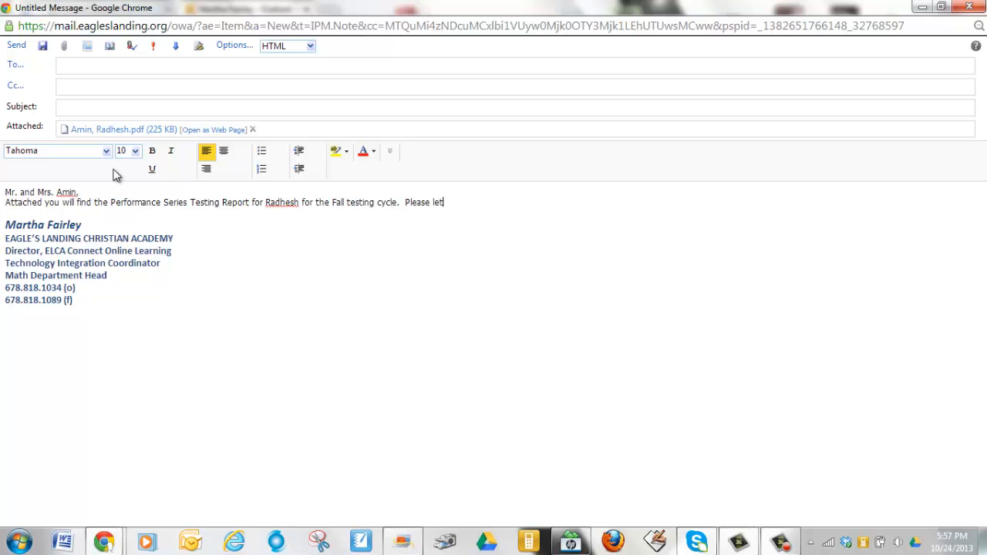
pyautogui.write(' me nkow')
pyautogui.press('BackSpace')
pyautogui.press('BackSpace')
pyautogui.press('BackSpace')
pyautogui.press('BackSpace')
pyautogui.press('BackSpace')
pyautogui.write('know if you have any questions.')
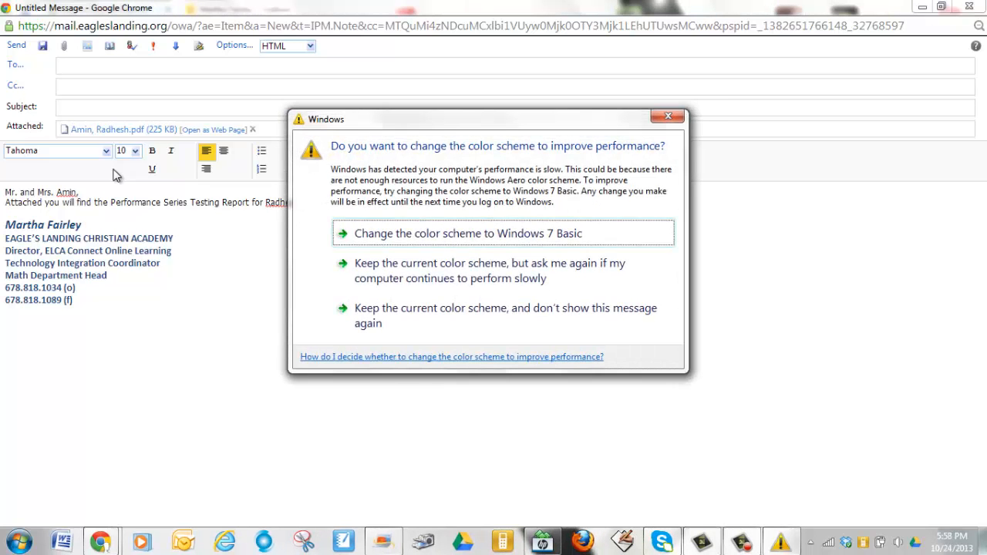
# Close the Windows colour-scheme prompt covering the email draft
pyautogui.click(667, 117)
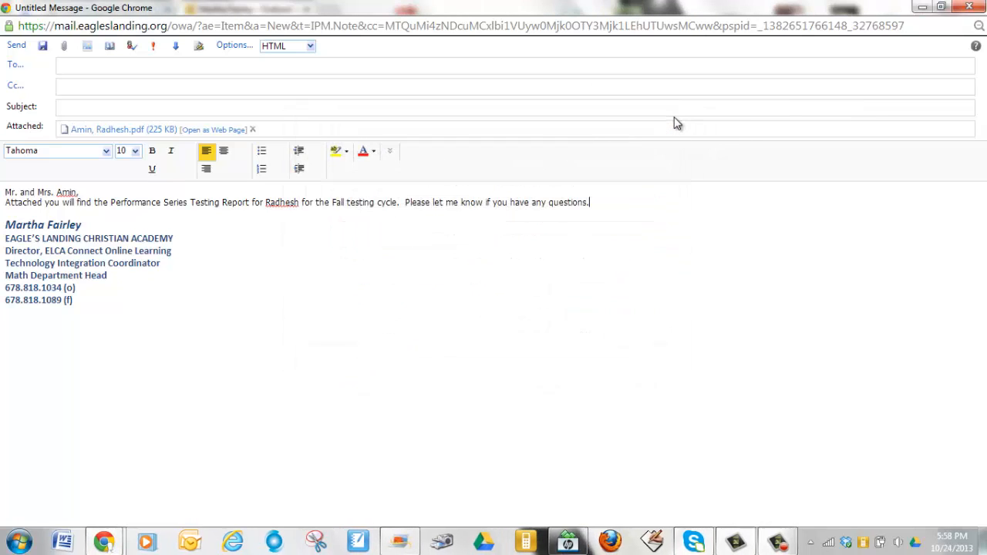